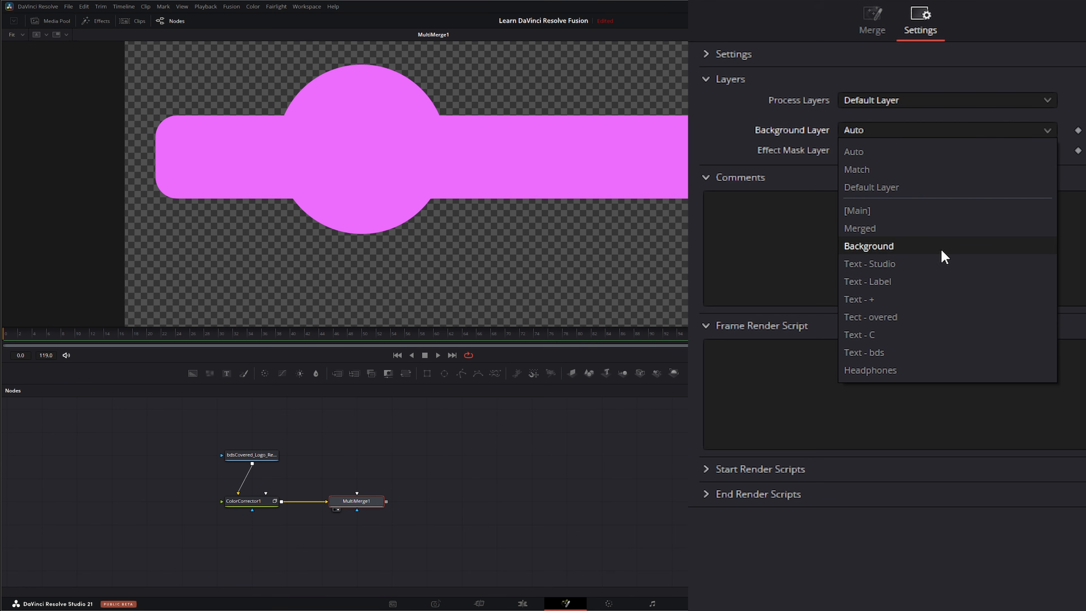
# Step: Try Background as MultiMerge1's background layer and return the setting to Auto
pyautogui.click(883, 248)
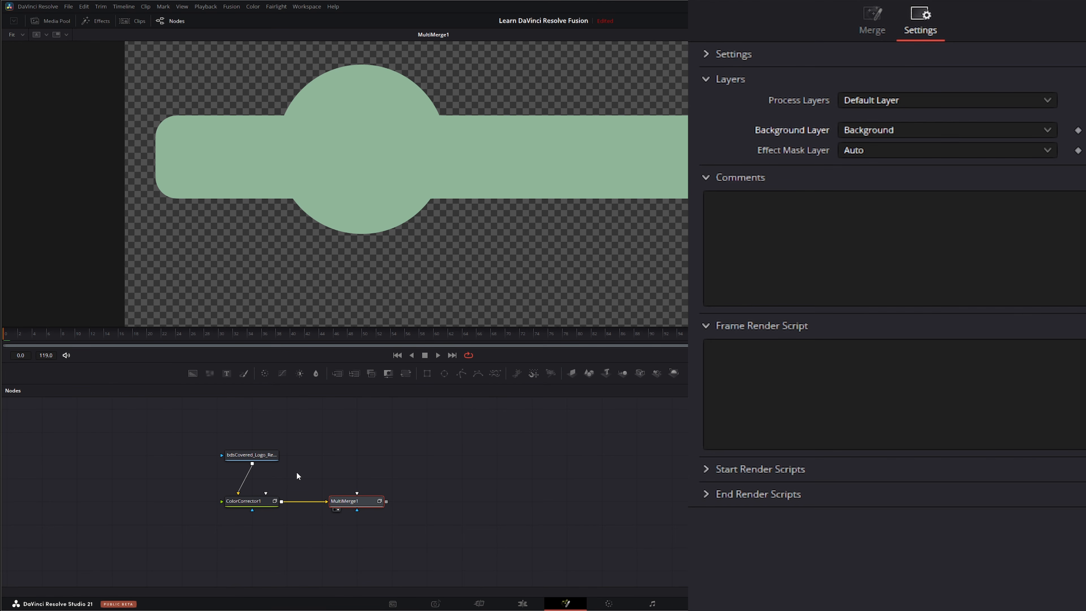
pyautogui.moveTo(208, 431); pyautogui.dragTo(302, 467)
pyautogui.click(872, 130)
pyautogui.click(868, 150)
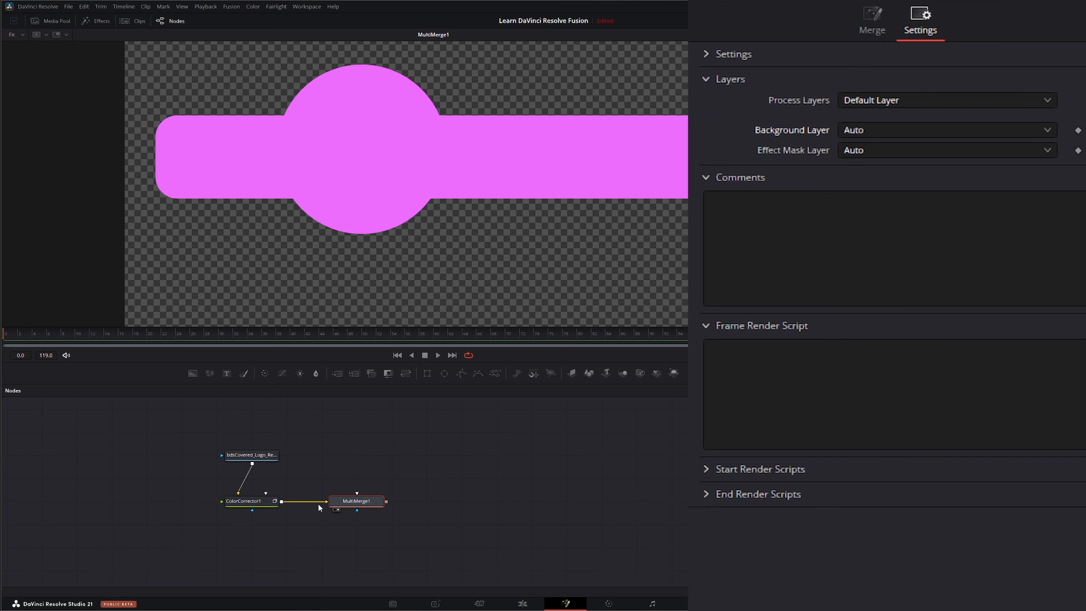
# Step: Try Match as MultiMerge1's background layer and switch it back to Auto
pyautogui.click(874, 133)
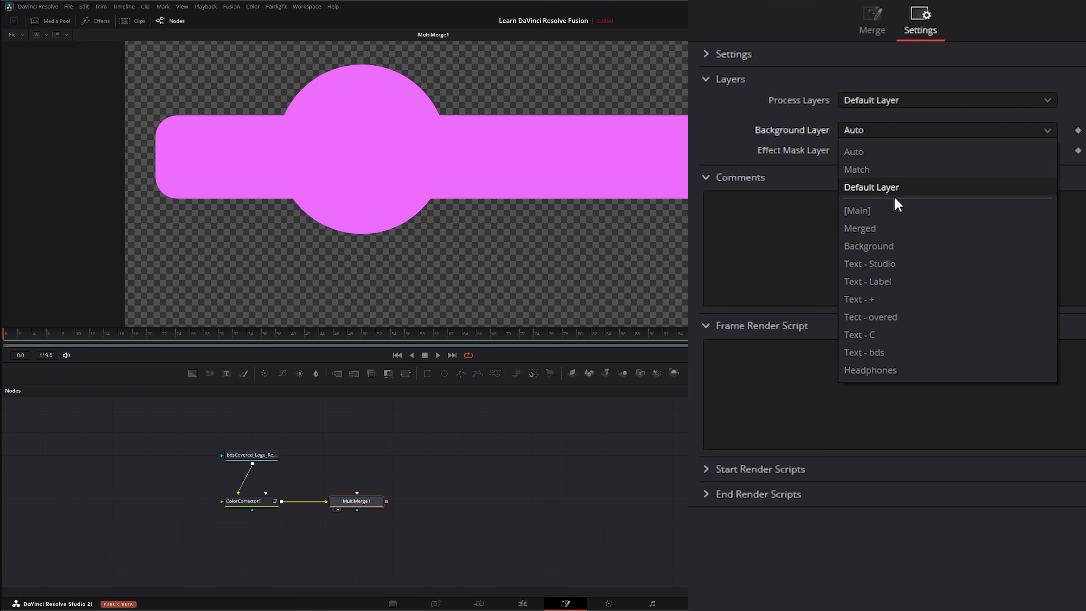
pyautogui.click(871, 173)
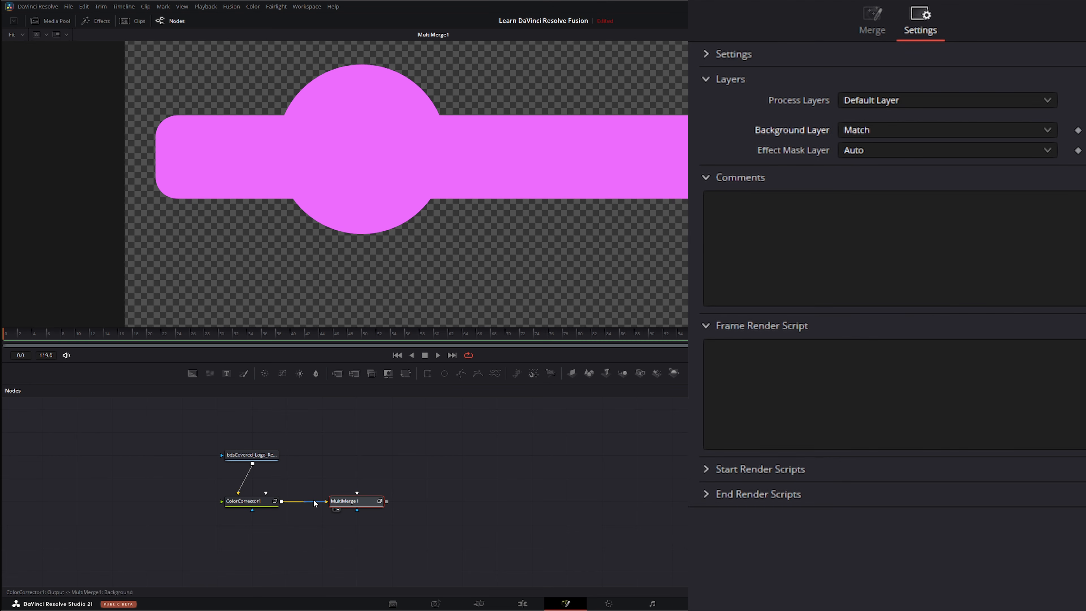
pyautogui.click(892, 136)
pyautogui.click(879, 158)
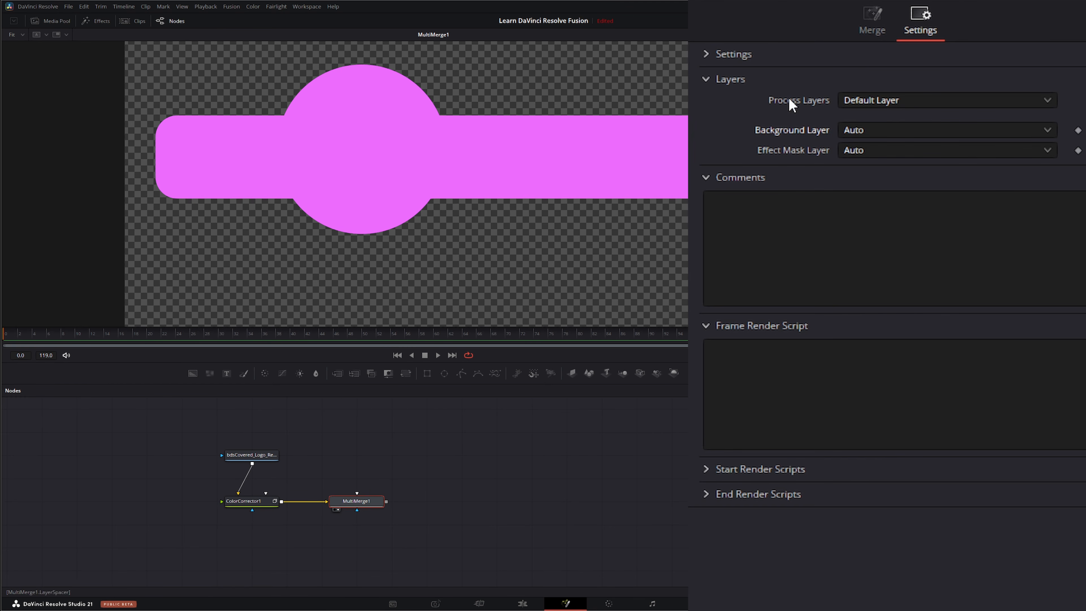
pyautogui.moveTo(312, 473); pyautogui.dragTo(429, 534)
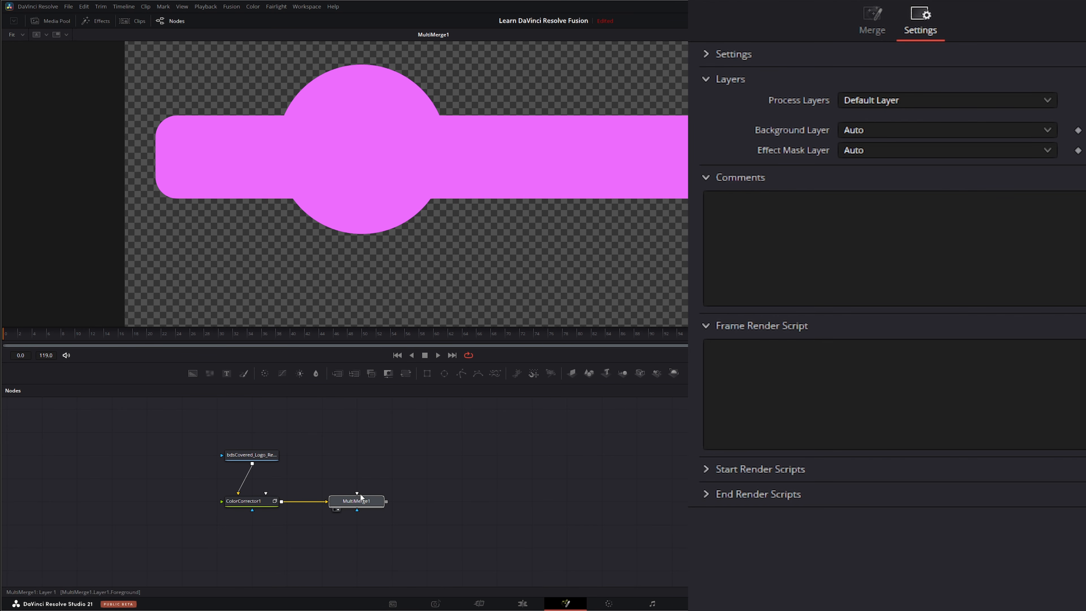
# Step: Connect the bdsCovered_Logo_Retro.psd node to MultiMerge1 as a foreground layer and set its layer to Text - bds
pyautogui.moveTo(357, 493); pyautogui.dragTo(336, 463)
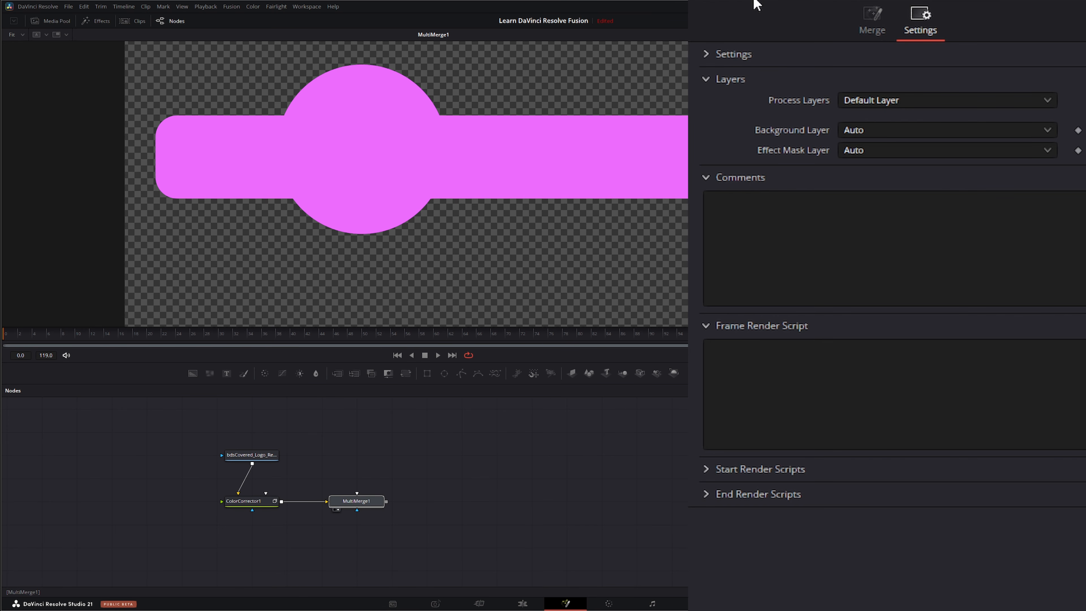
pyautogui.click(872, 21)
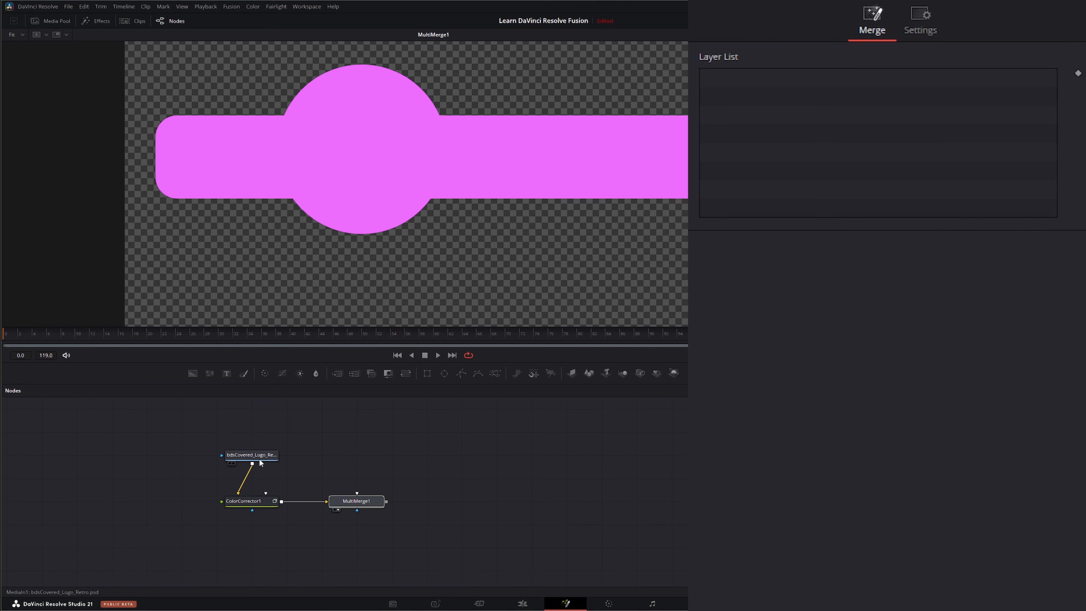
pyautogui.moveTo(252, 464); pyautogui.dragTo(363, 504)
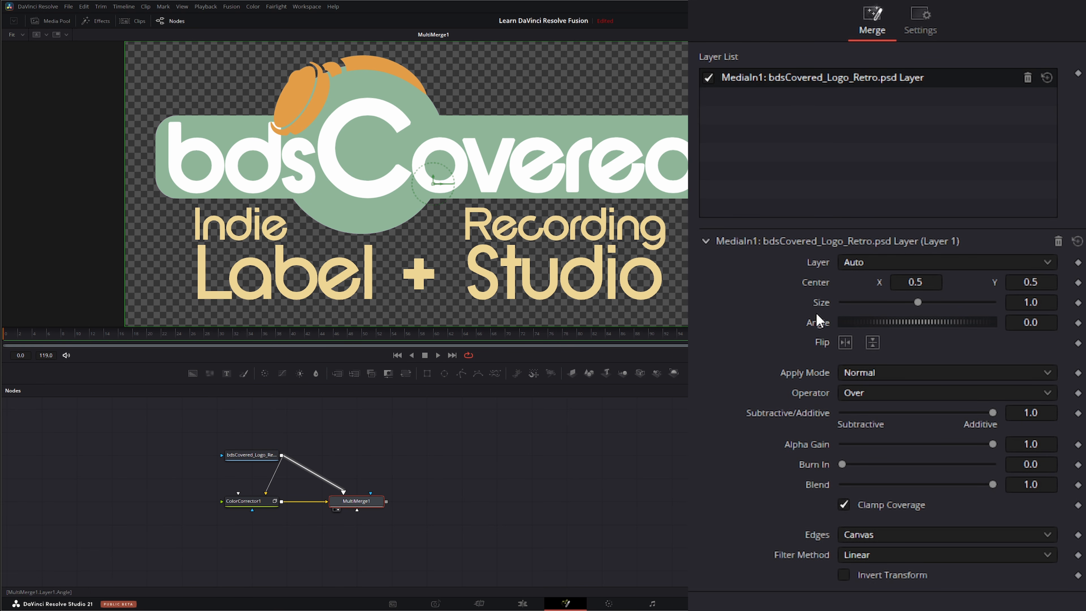
pyautogui.click(862, 265)
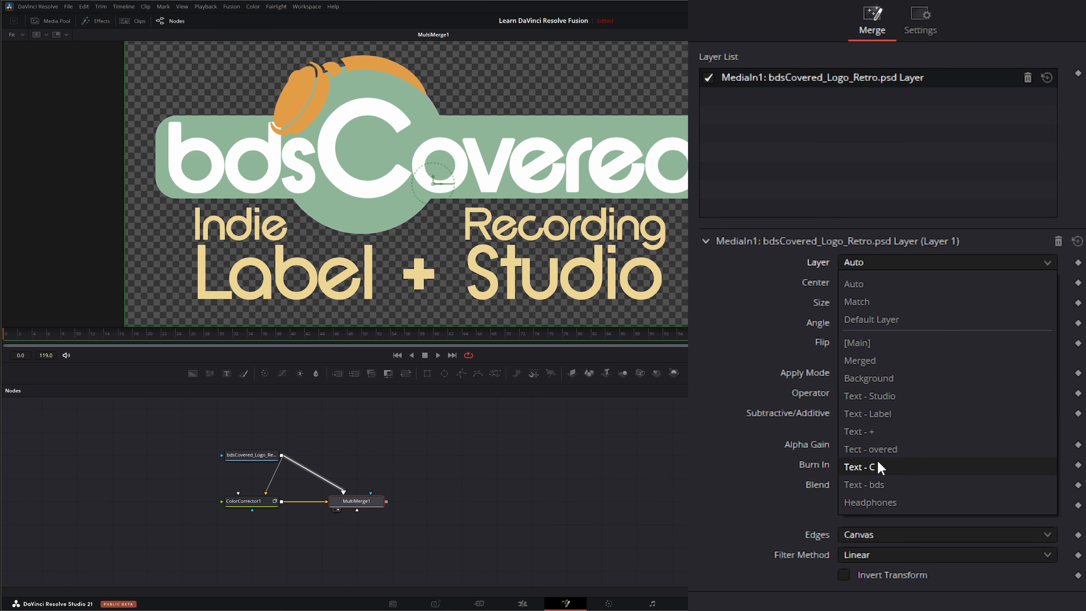
pyautogui.click(863, 485)
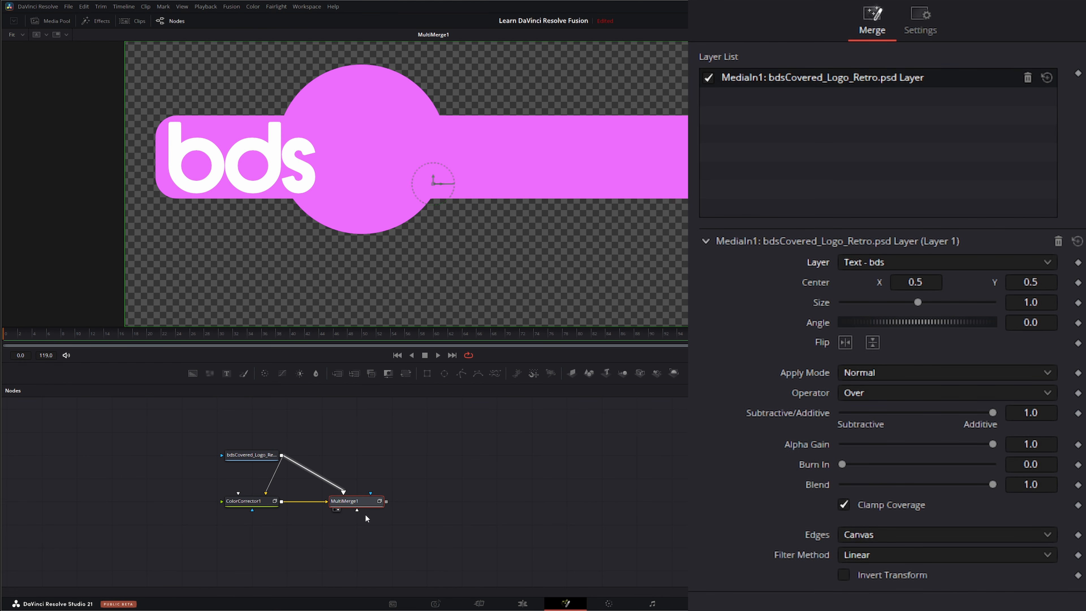
# Step: Add a second MultiMerge node above MultiMerge1, feed the logo PSD into its background and show it in the viewer
pyautogui.moveTo(344, 493); pyautogui.dragTo(338, 524)
pyautogui.moveTo(355, 376); pyautogui.dragTo(344, 449)
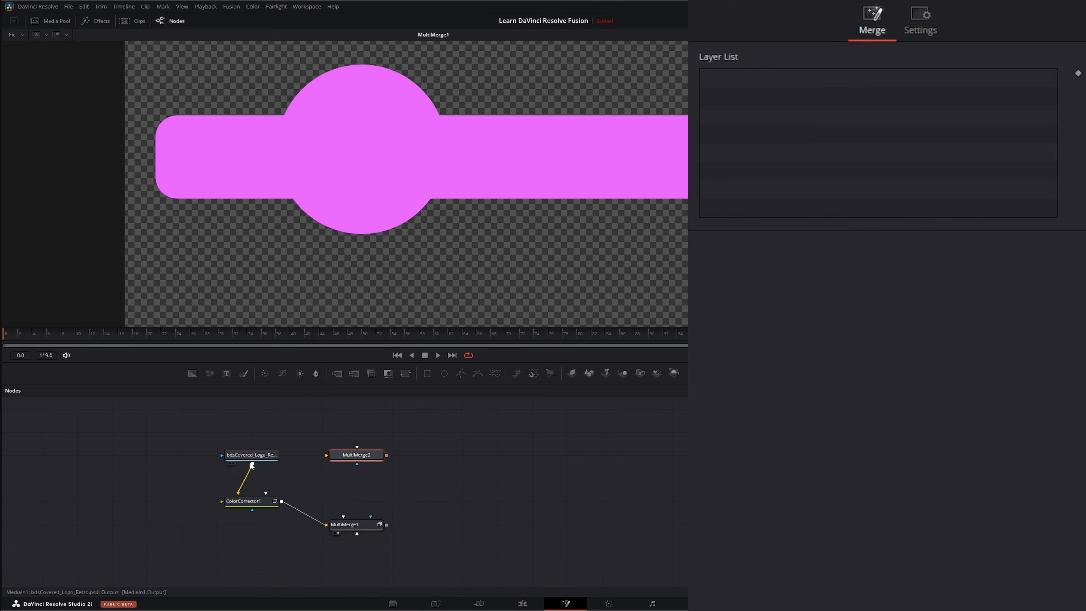
pyautogui.moveTo(252, 463); pyautogui.dragTo(361, 460)
pyautogui.press('1')
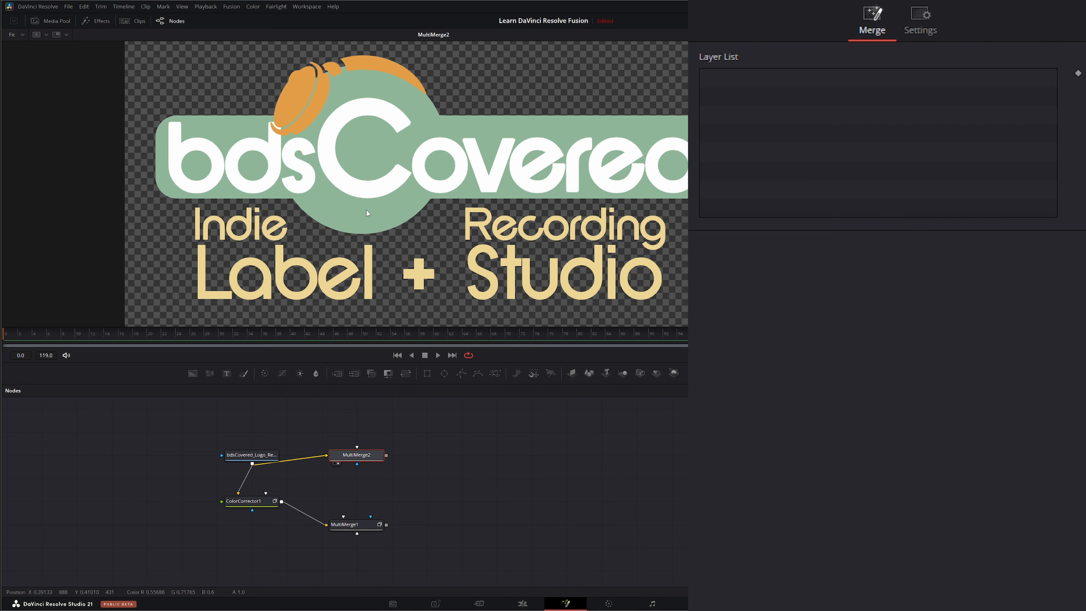
# Step: Set MultiMerge2's background layer to Text - bds
pyautogui.click(919, 31)
pyautogui.click(868, 351)
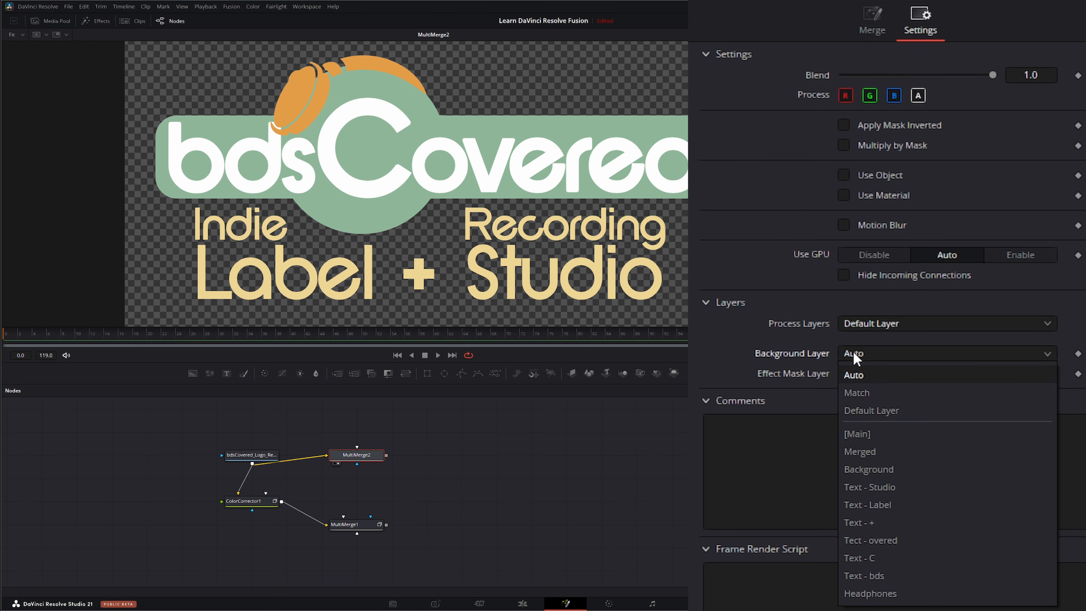
pyautogui.click(881, 585)
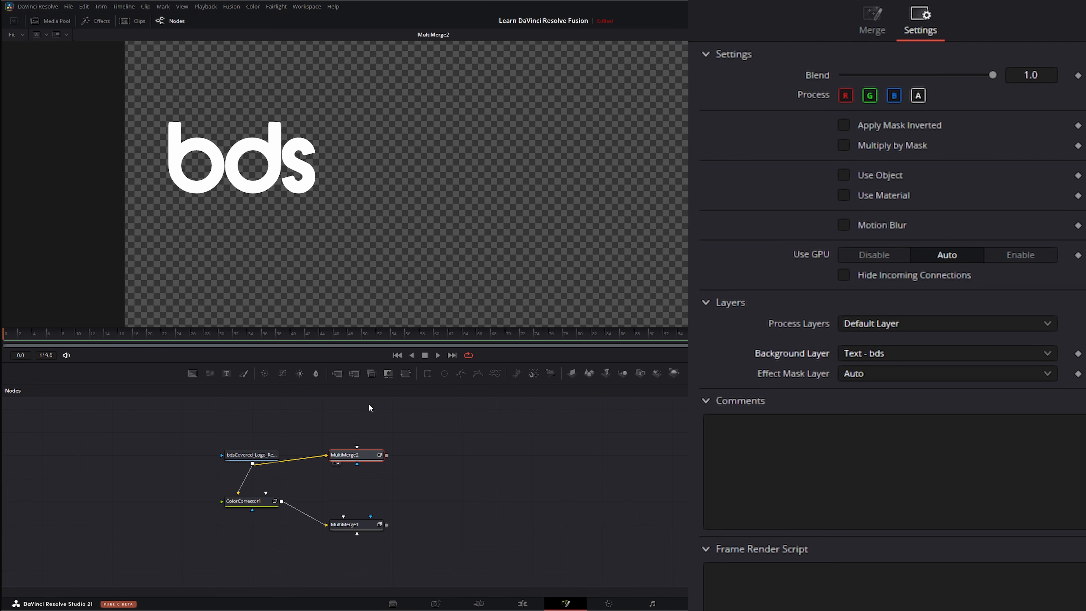
# Step: Connect the logo PSD to MultiMerge2 as a foreground layer and set its layer to Tect - overed
pyautogui.moveTo(256, 456); pyautogui.dragTo(358, 446)
pyautogui.click(361, 459)
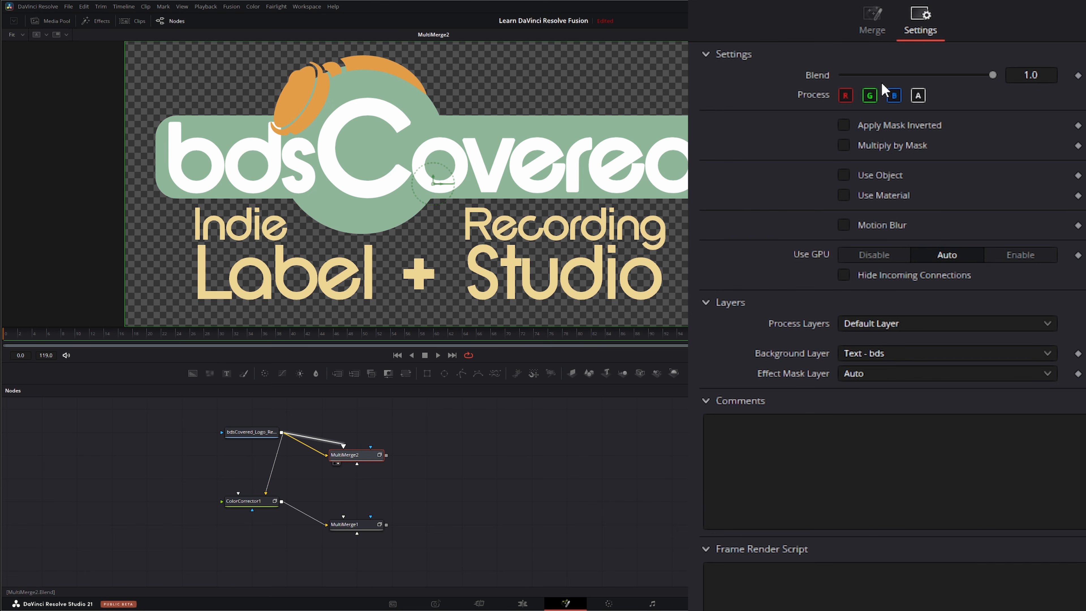
pyautogui.click(874, 30)
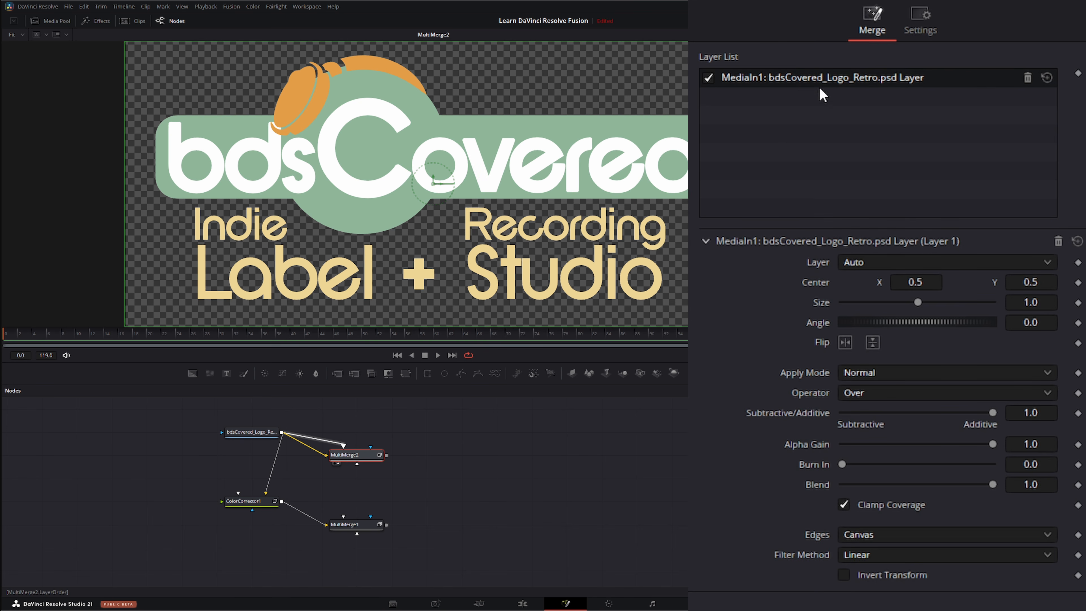
pyautogui.click(855, 262)
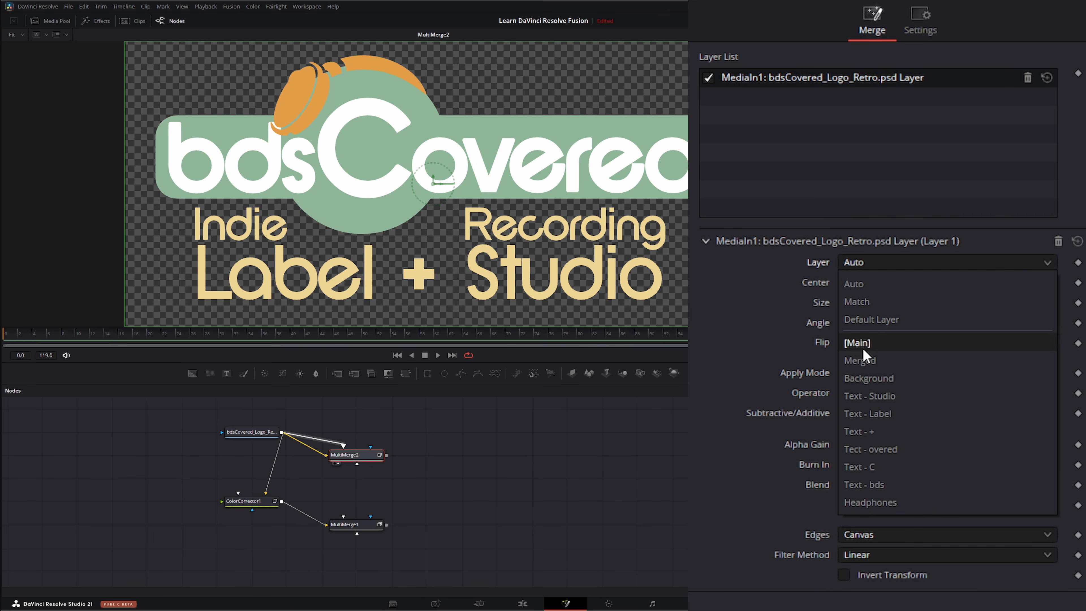
pyautogui.click(893, 450)
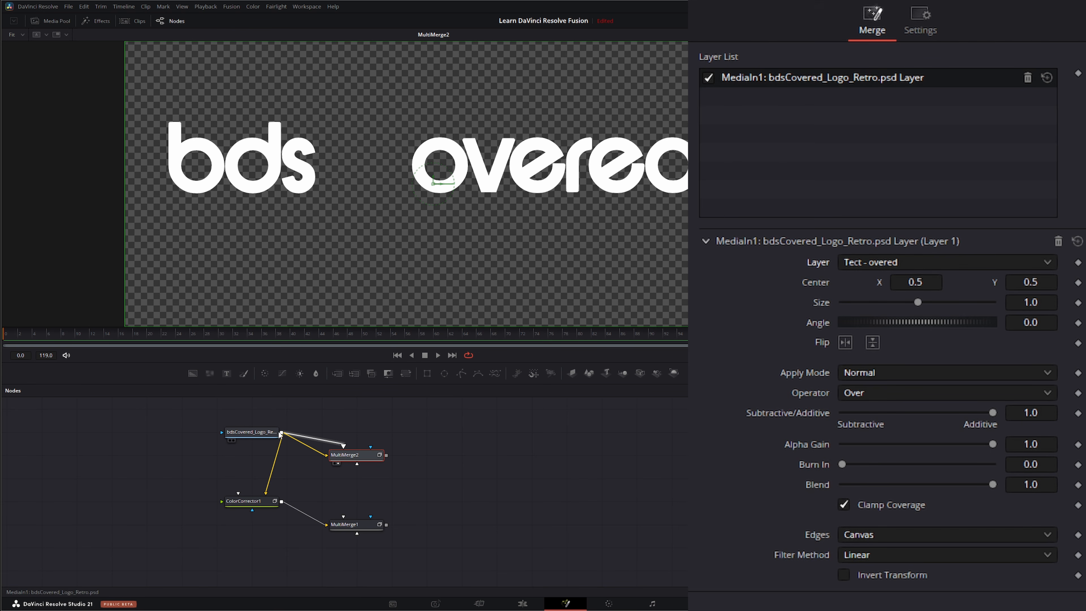
# Step: Add a Transform node above MultiMerge2, feed it the logo PSD and set its input layer to Text - C
pyautogui.moveTo(405, 373); pyautogui.dragTo(374, 423)
pyautogui.moveTo(281, 440); pyautogui.dragTo(364, 195)
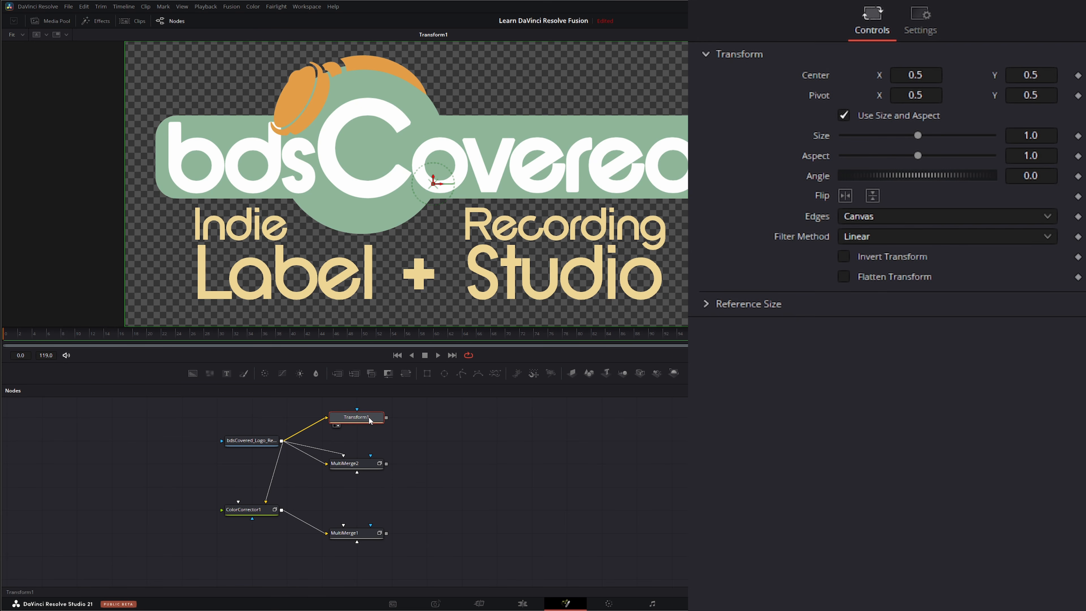
pyautogui.click(916, 26)
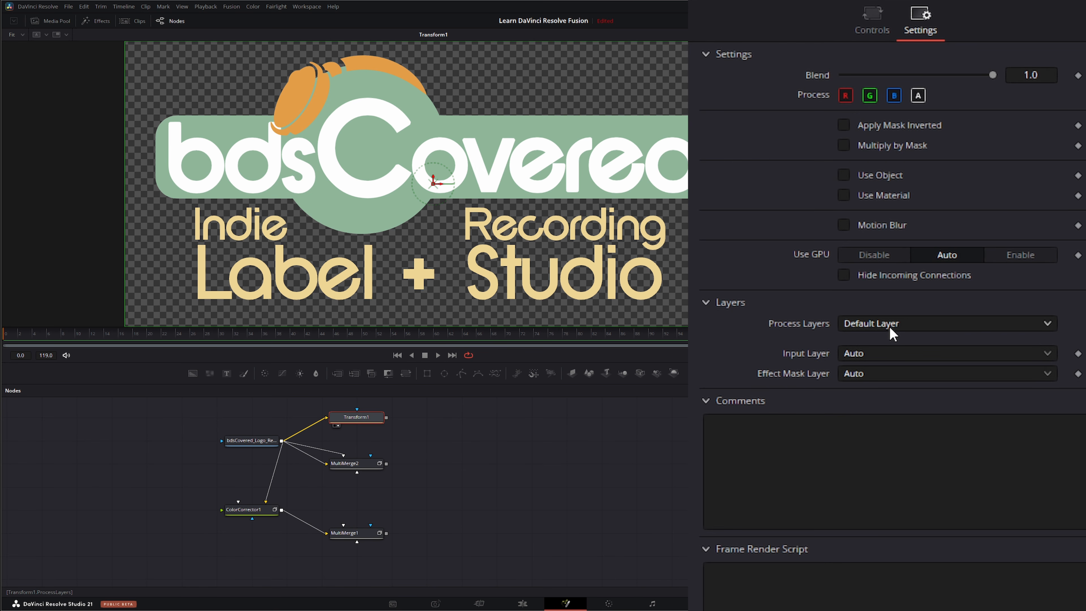
pyautogui.click(871, 355)
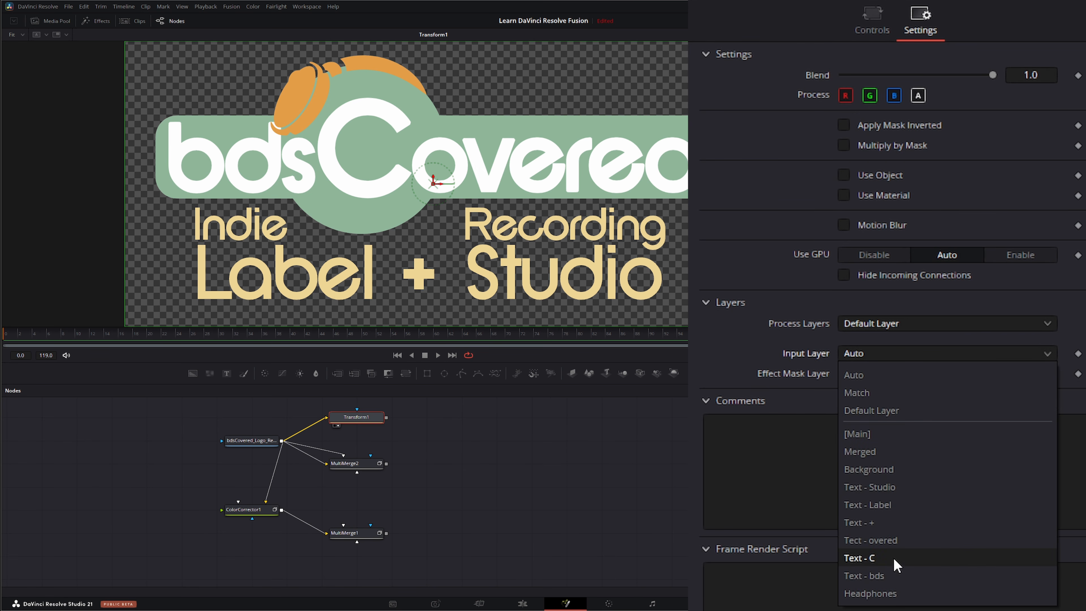
pyautogui.click(865, 558)
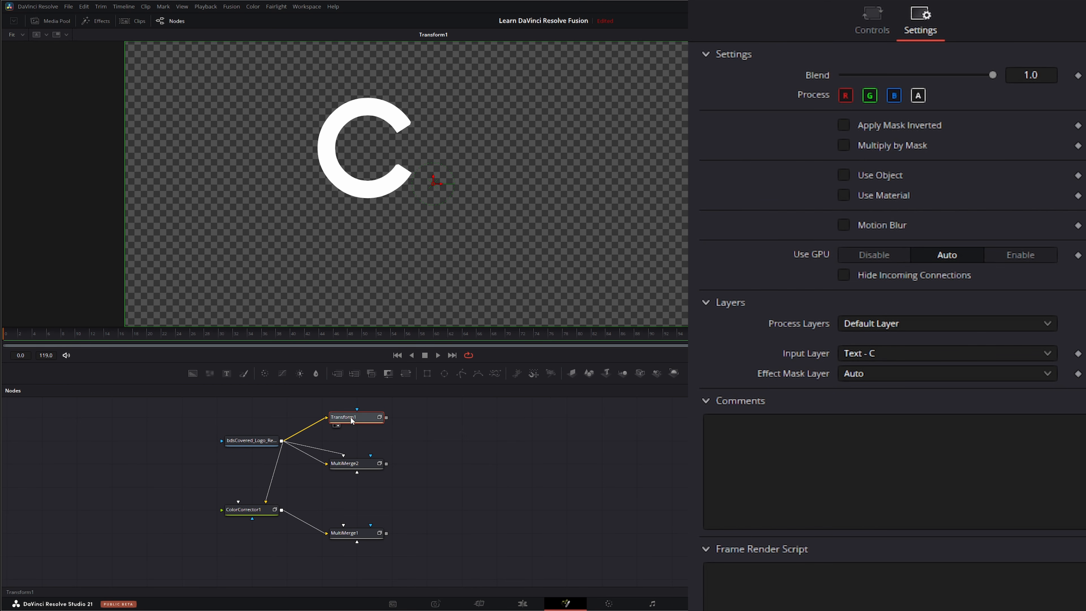
# Step: Move the Transform's pivot to the centre of the letter C, at about X 0.393, Y 0.622
pyautogui.click(883, 31)
pyautogui.moveTo(913, 97); pyautogui.dragTo(898, 97)
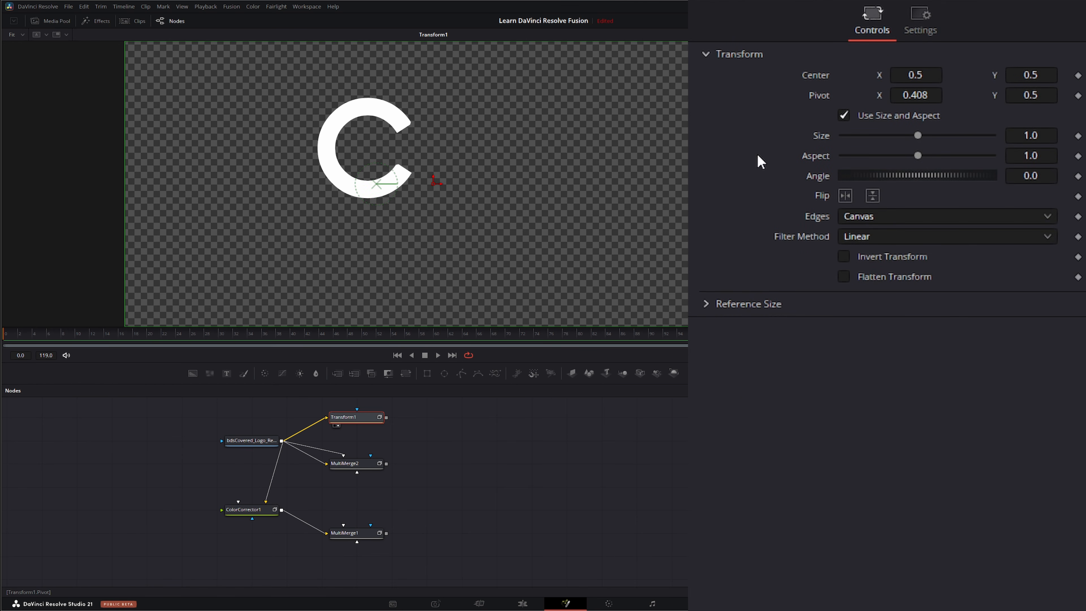
pyautogui.moveTo(376, 185); pyautogui.dragTo(367, 147)
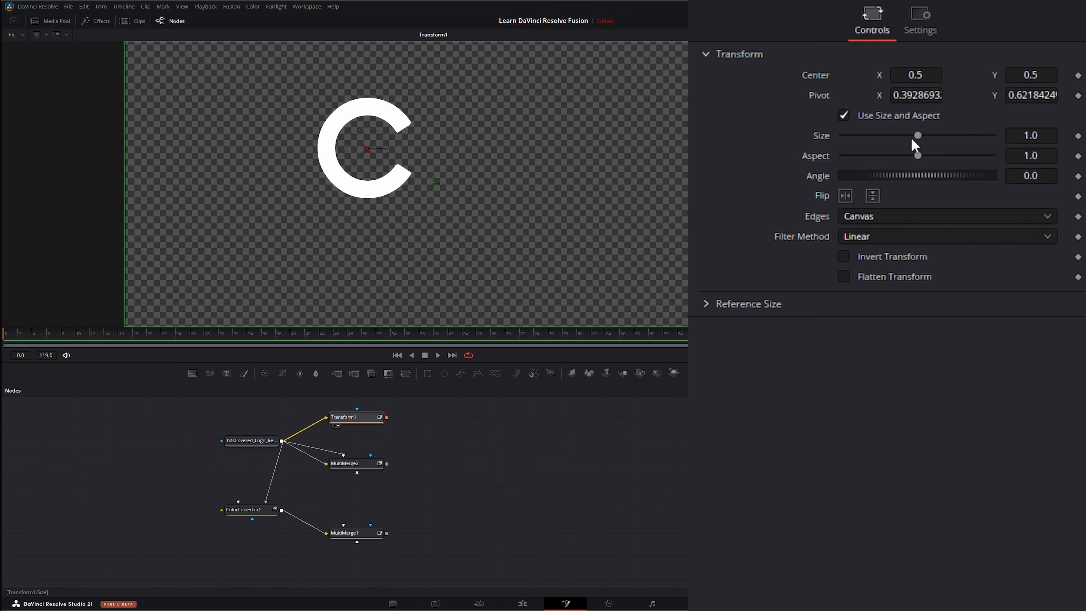
# Step: Animate the Transform's angle with keyframes from 0 at the first frame to about -805.5 at the end
pyautogui.moveTo(887, 182)
pyautogui.mouseDown()
pyautogui.moveTo(875, 177)
pyautogui.moveTo(914, 177)
pyautogui.moveTo(885, 178)
pyautogui.mouseUp()
pyautogui.doubleClick(815, 176)
pyautogui.click(1077, 176)
pyautogui.moveTo(886, 177); pyautogui.dragTo(335, 430)
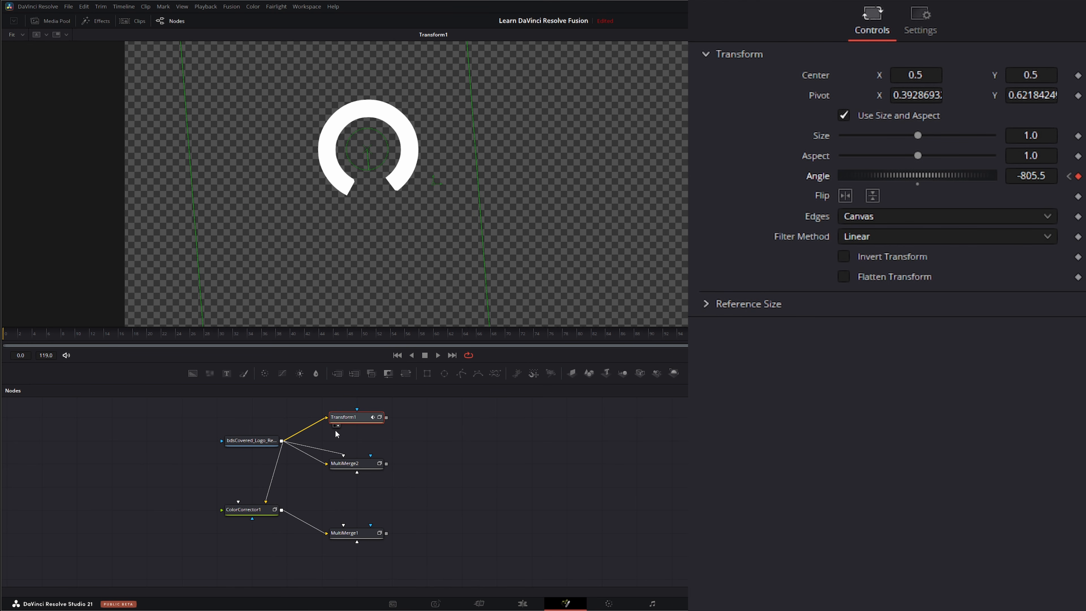
# Step: Play the composition from the start to check the rotation of the letter C
pyautogui.click(396, 356)
pyautogui.click(438, 355)
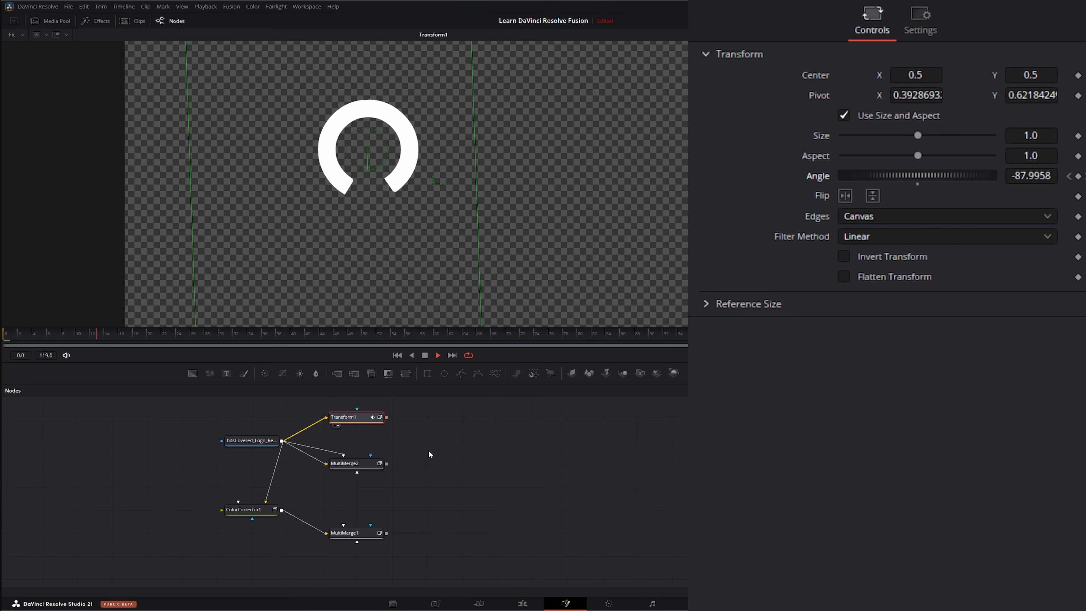
pyautogui.click(424, 355)
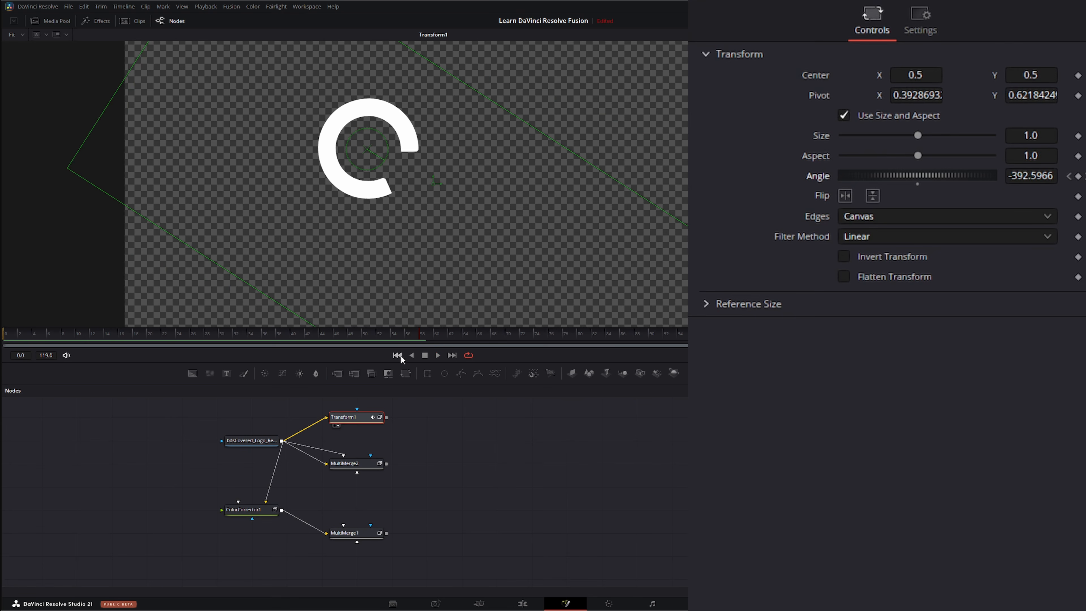
# Step: Connect Transform1 to MultiMerge2 as another layer, preview the rotating C within the wordmark and return to the first frame
pyautogui.moveTo(386, 417); pyautogui.dragTo(436, 402)
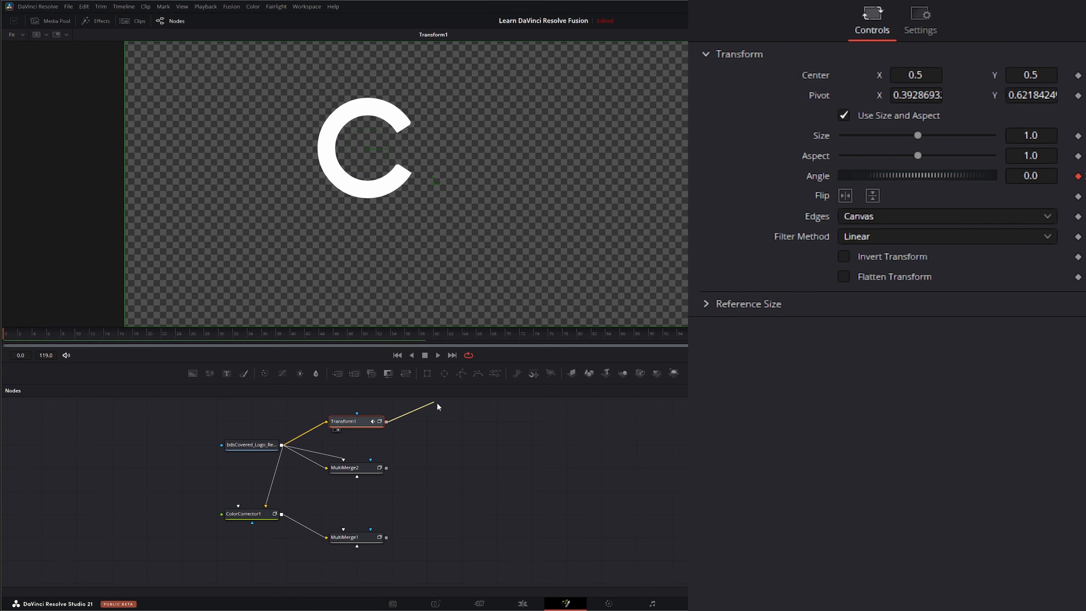
pyautogui.moveTo(410, 460); pyautogui.dragTo(355, 468)
pyautogui.click(365, 469)
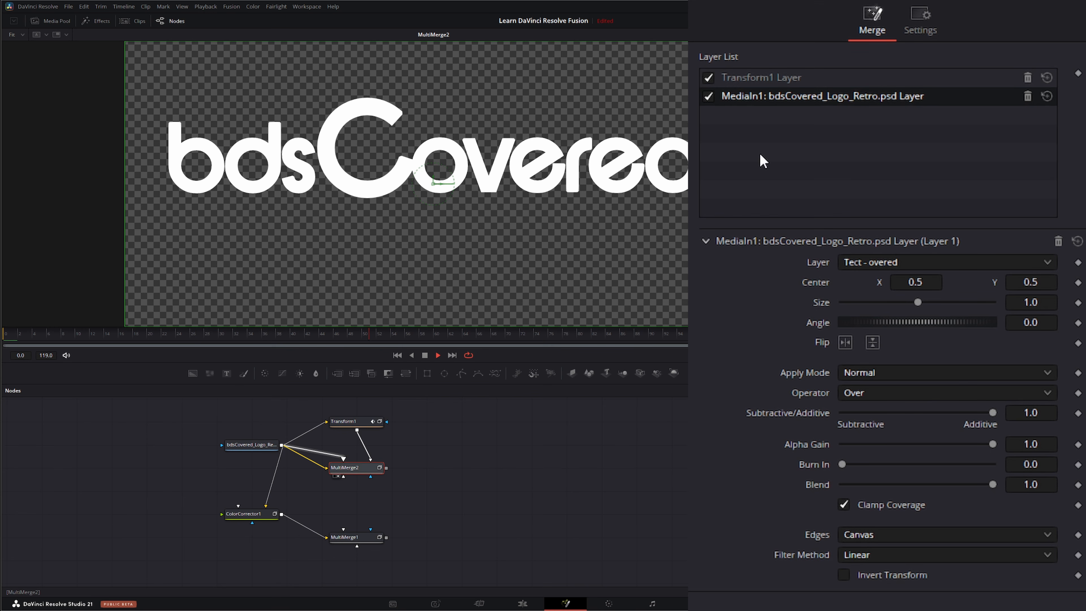
pyautogui.click(761, 78)
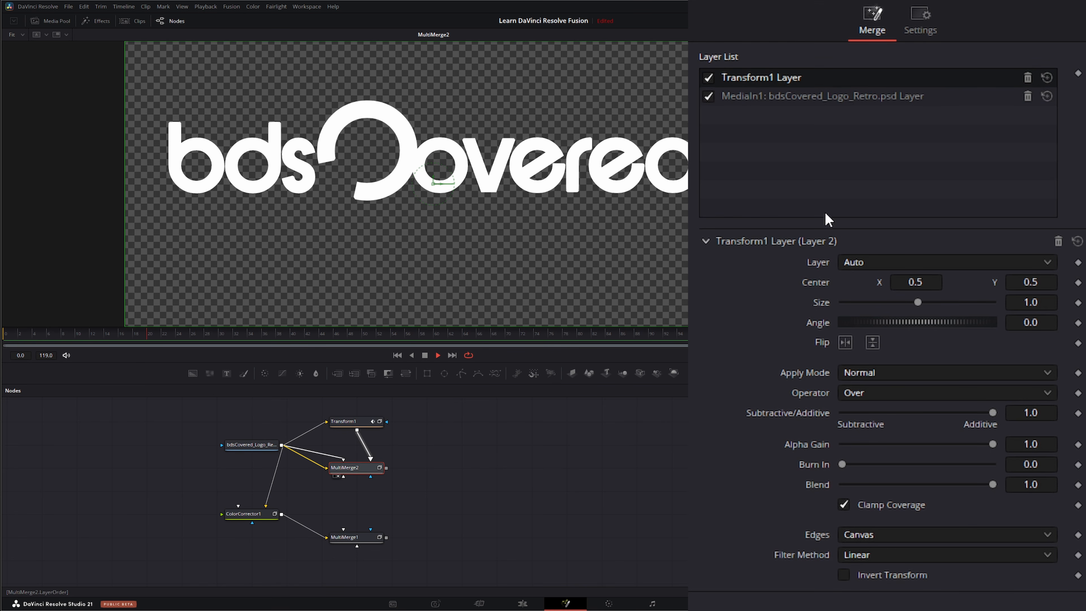
pyautogui.click(424, 356)
pyautogui.click(396, 356)
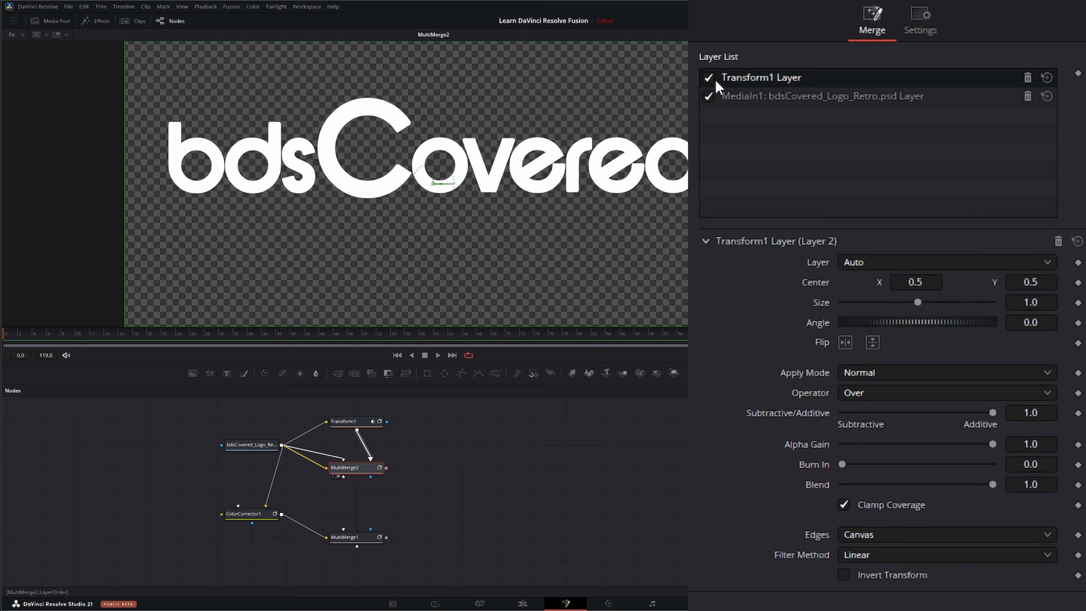
# Step: Disable MultiMerge2's Transform1 layer and connect the PSD logo directly as another layer set to Text - C
pyautogui.click(707, 77)
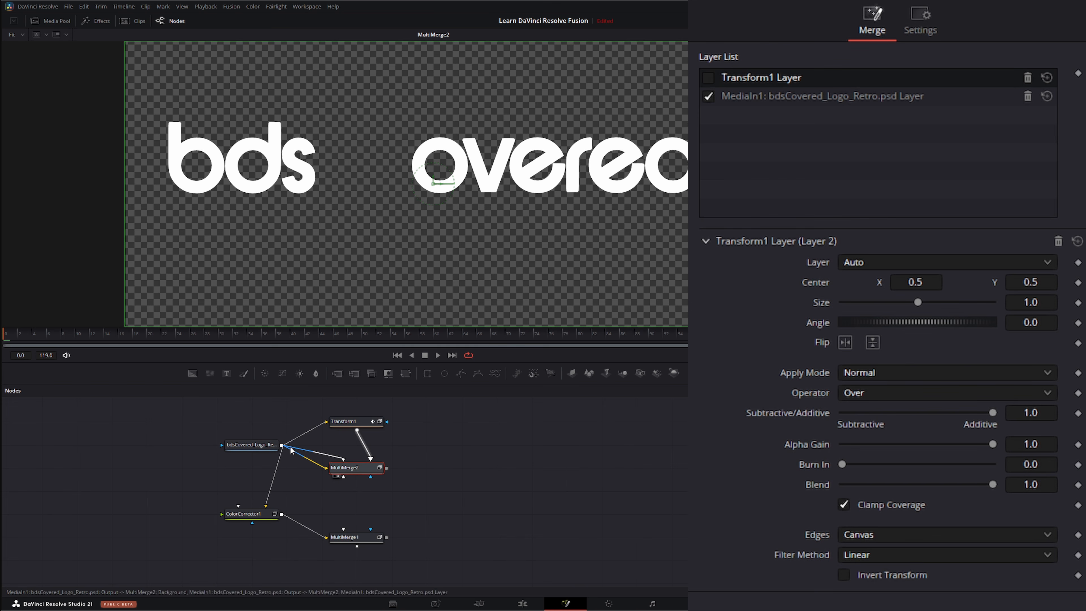
pyautogui.scroll(1, 334, 426)
pyautogui.moveTo(281, 453); pyautogui.dragTo(376, 482)
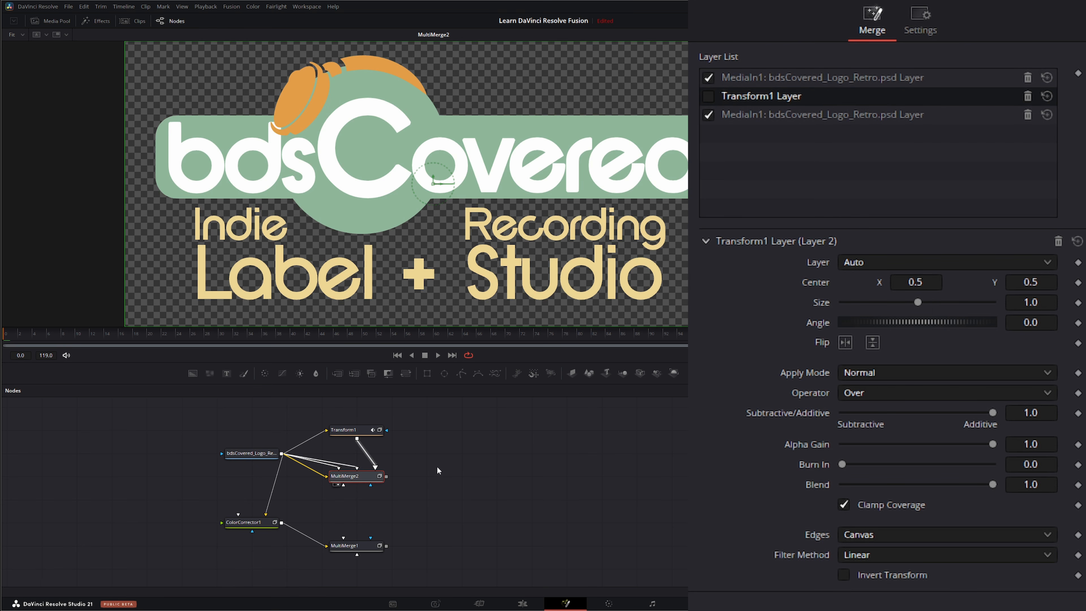
pyautogui.click(752, 78)
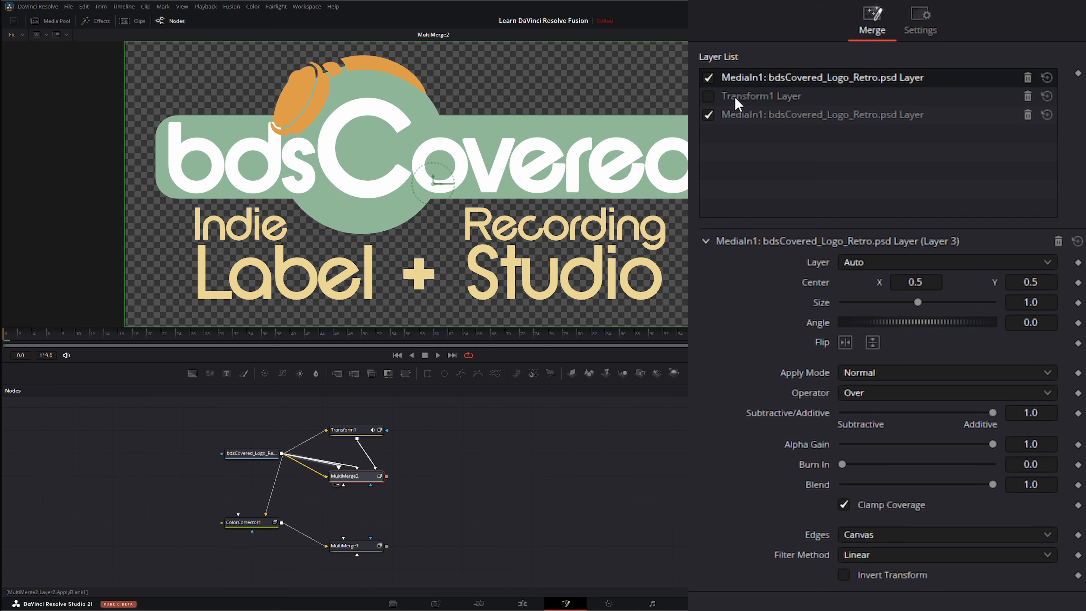
pyautogui.click(871, 262)
pyautogui.click(891, 474)
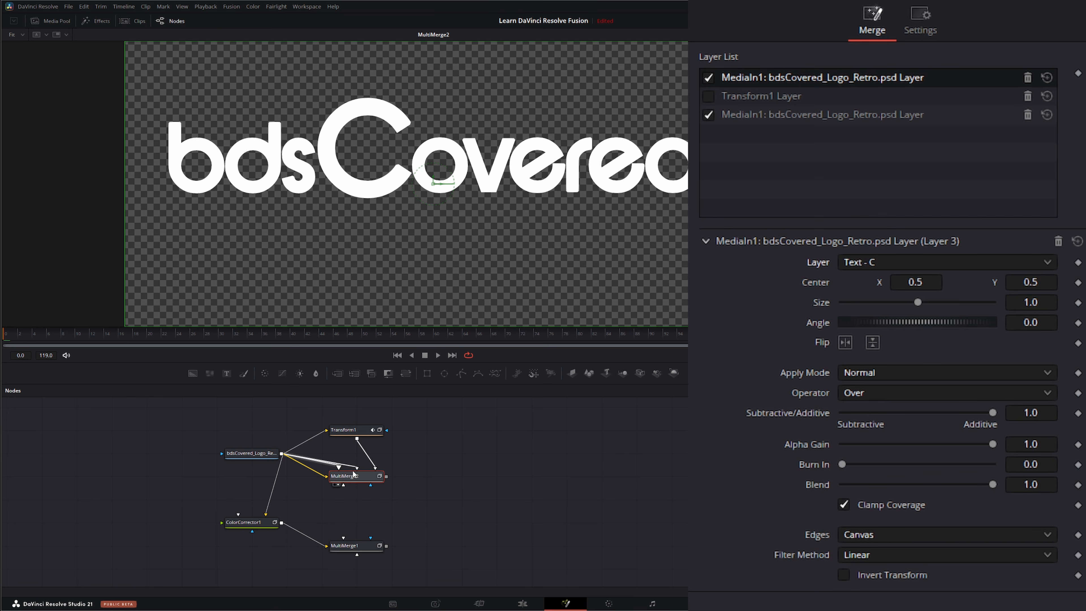
# Step: Try inserting a Transform node between the PSD logo and MultiMerge2, placing it just below MultiMerge2
pyautogui.moveTo(404, 375); pyautogui.dragTo(350, 469)
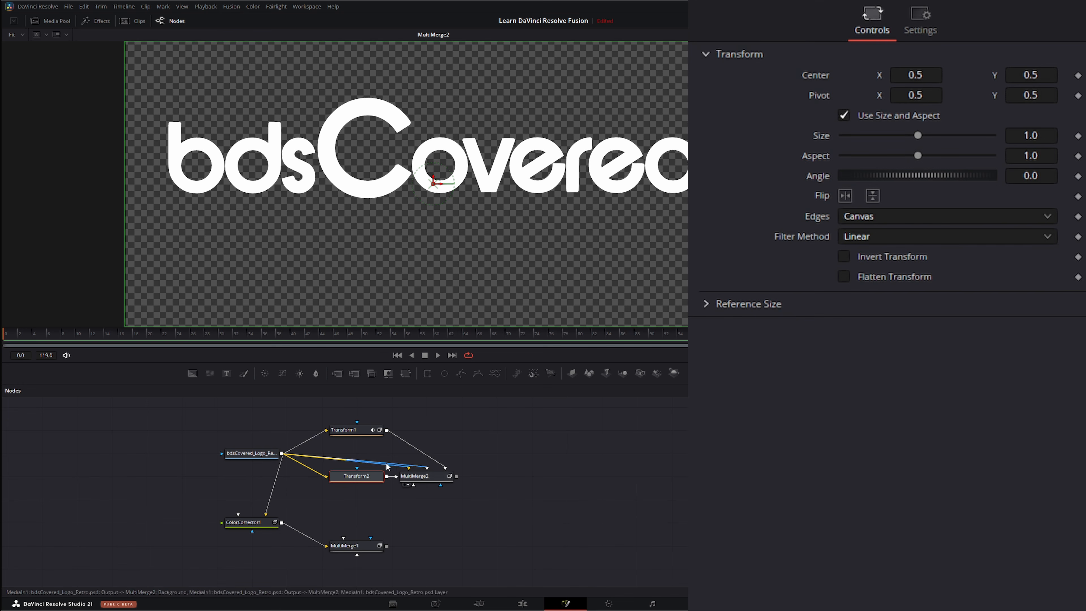
pyautogui.click(421, 476)
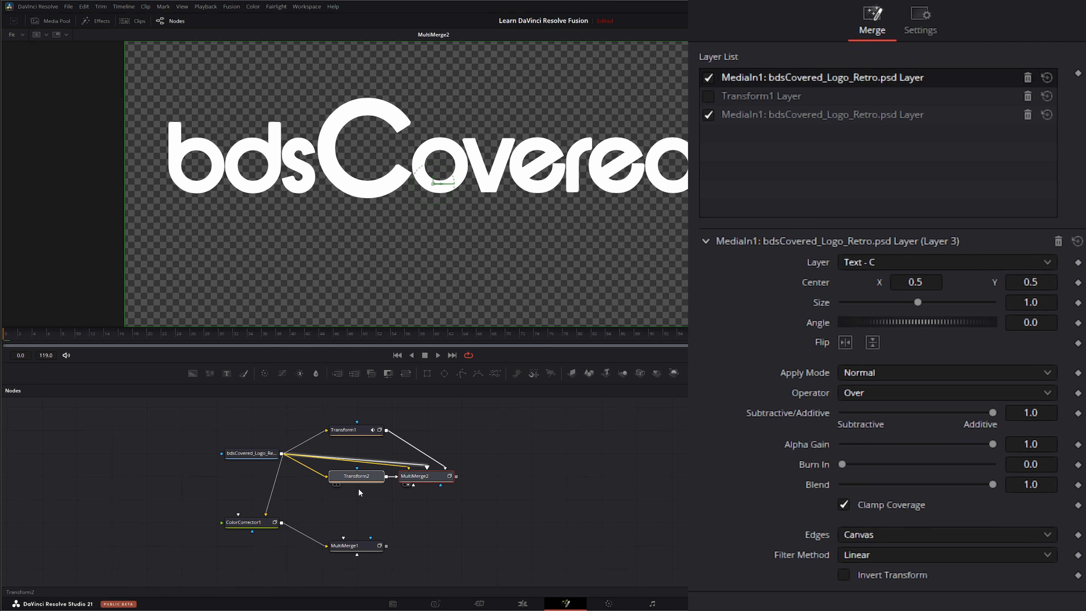
pyautogui.click(364, 502)
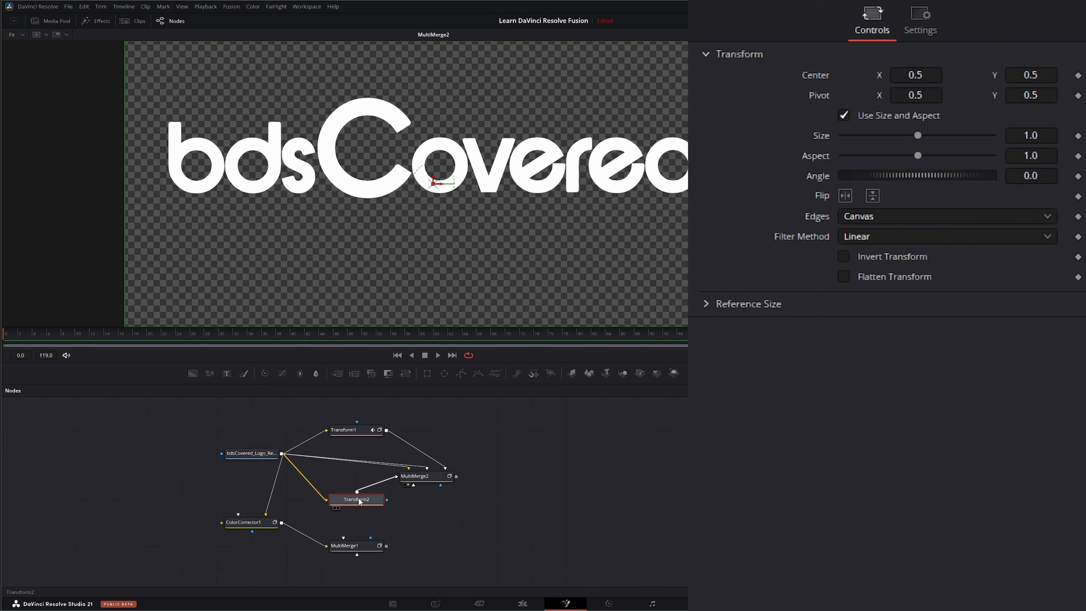
pyautogui.moveTo(359, 501); pyautogui.dragTo(414, 486)
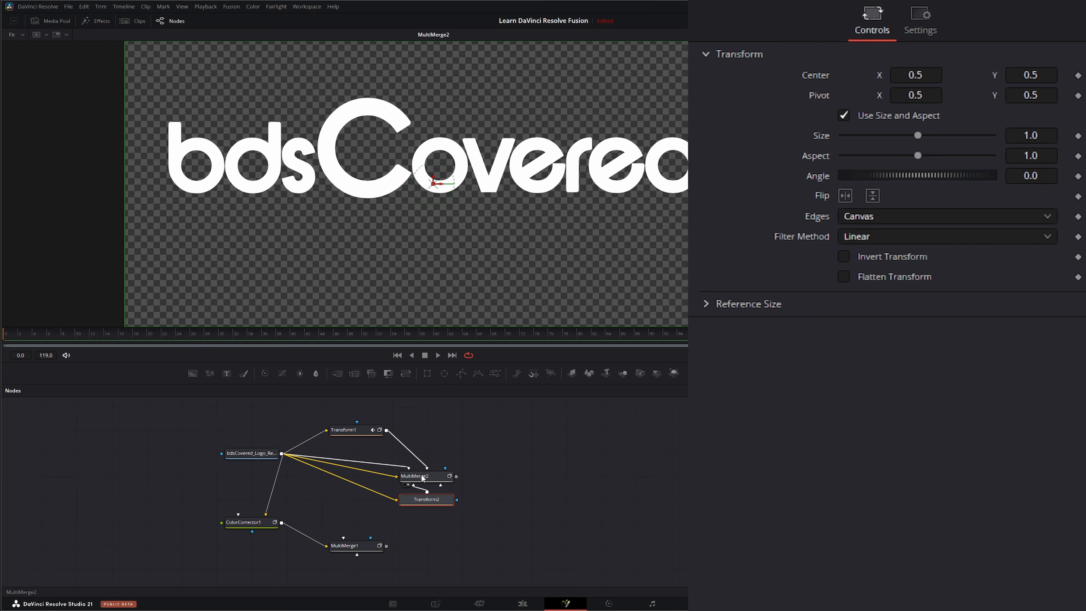
pyautogui.click(423, 477)
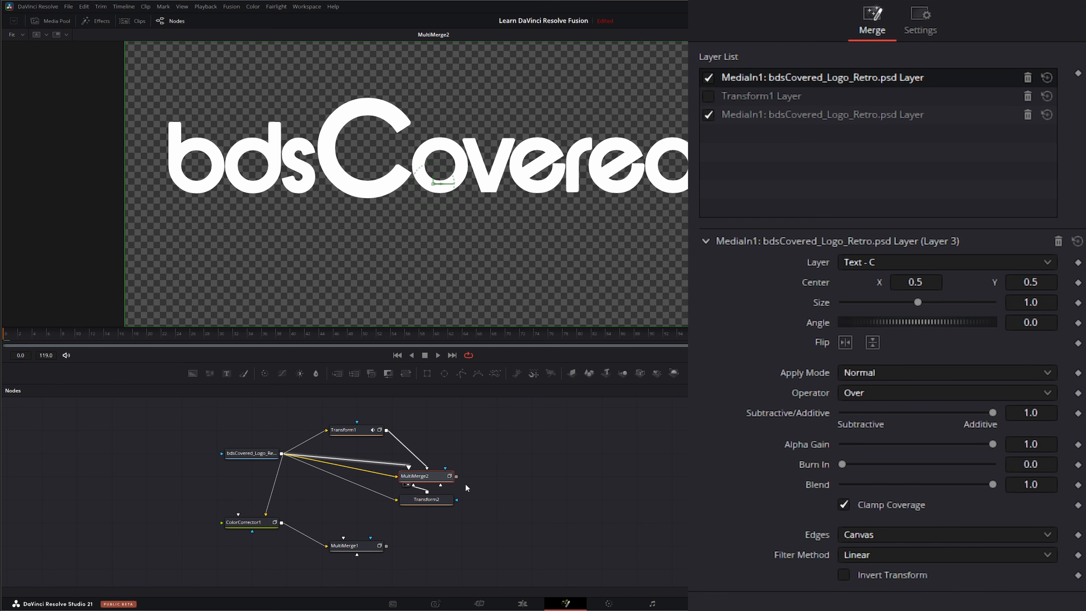
# Step: Try to alter the letter C through Transform2 with an angle of -18.2 and a size of 0.89
pyautogui.click(428, 500)
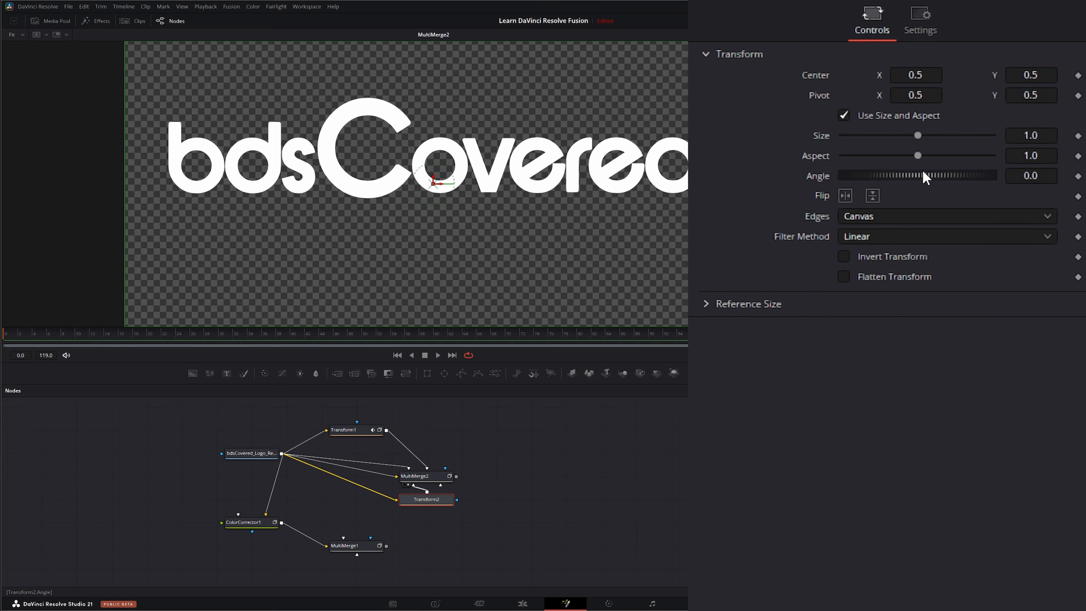
pyautogui.moveTo(899, 177)
pyautogui.mouseDown()
pyautogui.moveTo(957, 175)
pyautogui.moveTo(877, 176)
pyautogui.moveTo(895, 175)
pyautogui.mouseUp()
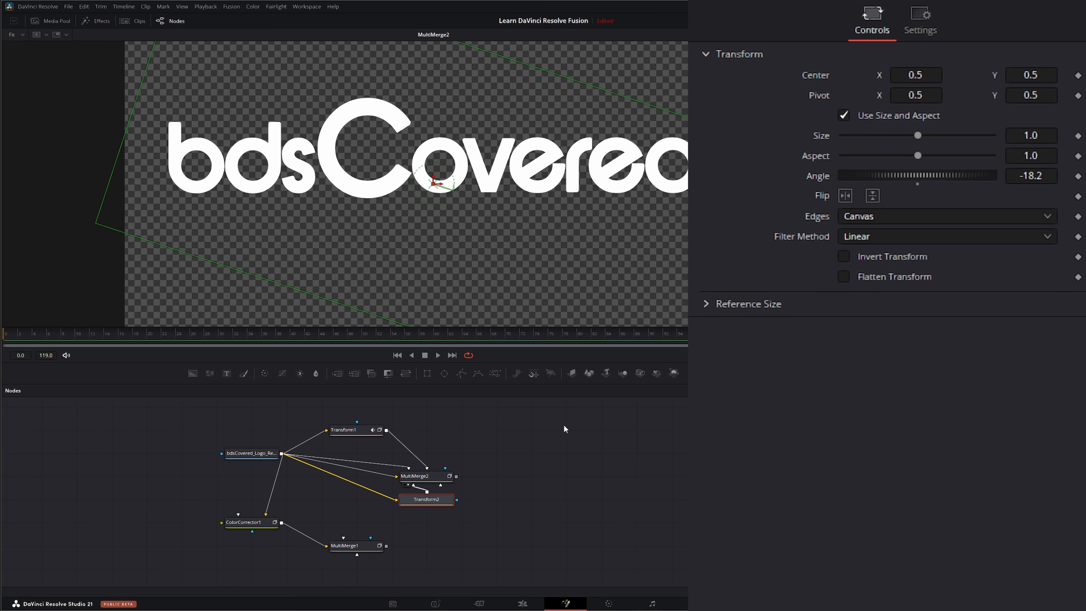
pyautogui.click(414, 477)
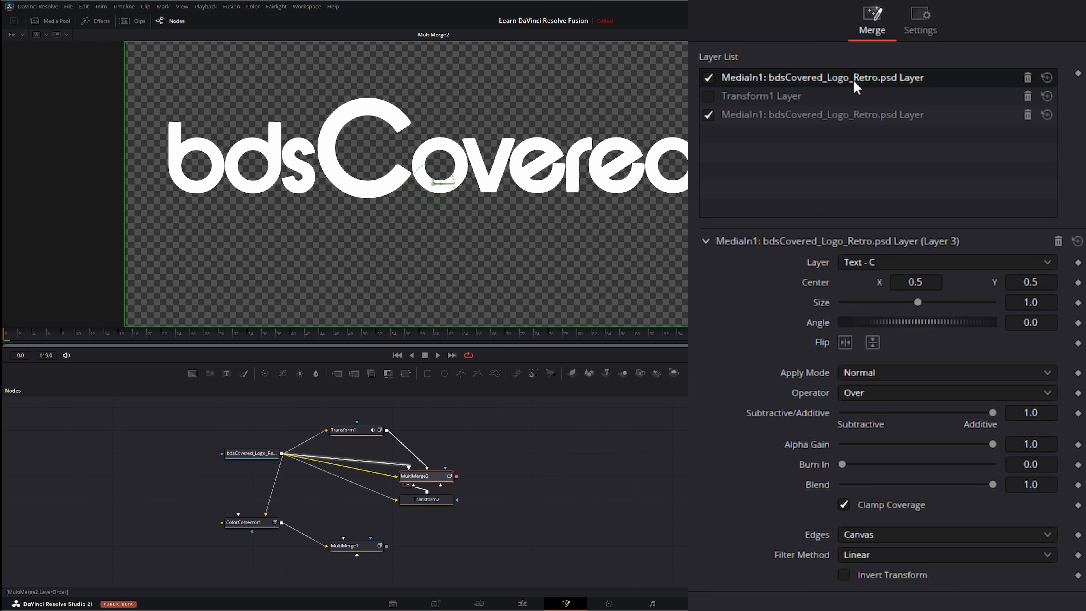
pyautogui.click(880, 262)
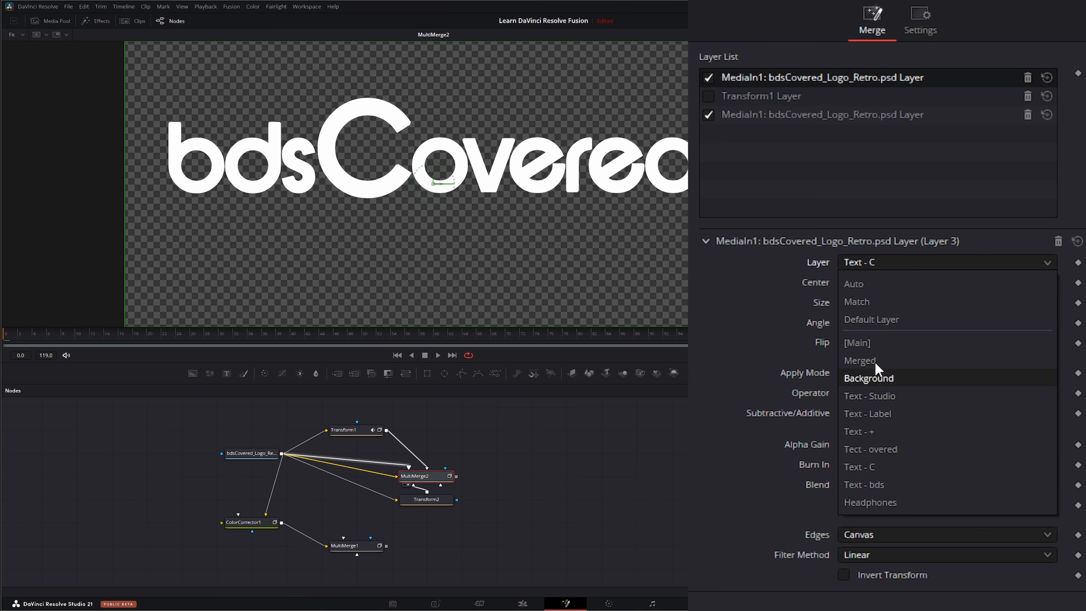
pyautogui.click(447, 501)
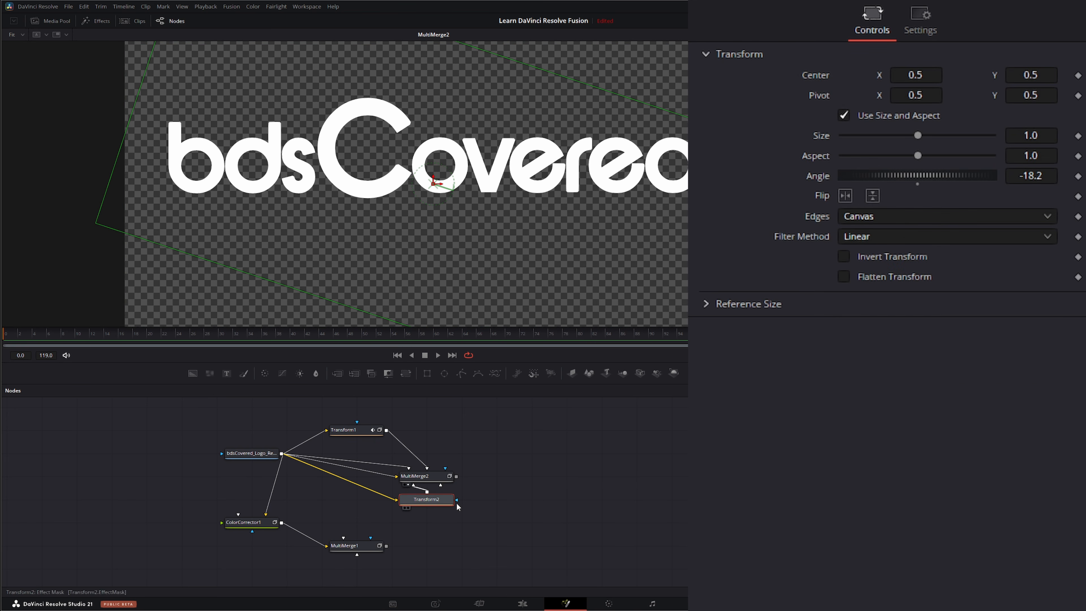
pyautogui.moveTo(917, 139)
pyautogui.mouseDown()
pyautogui.moveTo(938, 139)
pyautogui.moveTo(910, 136)
pyautogui.mouseUp()
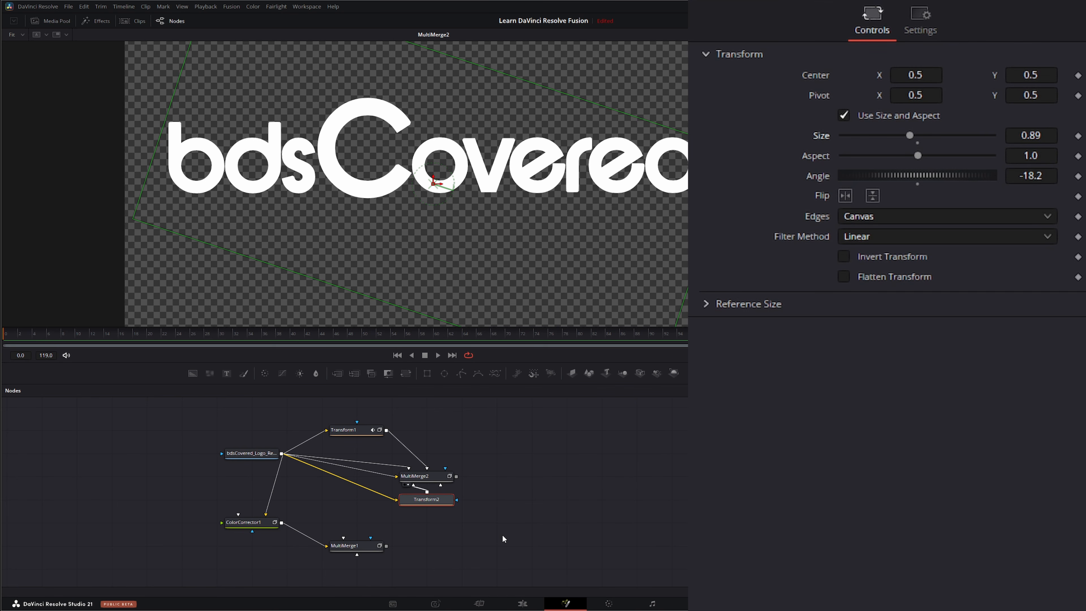
# Step: Delete Transform2 and the directly connected PSD layer in MultiMerge2, re-enable the Transform1 layer and play the composition
pyautogui.moveTo(491, 533); pyautogui.dragTo(386, 492)
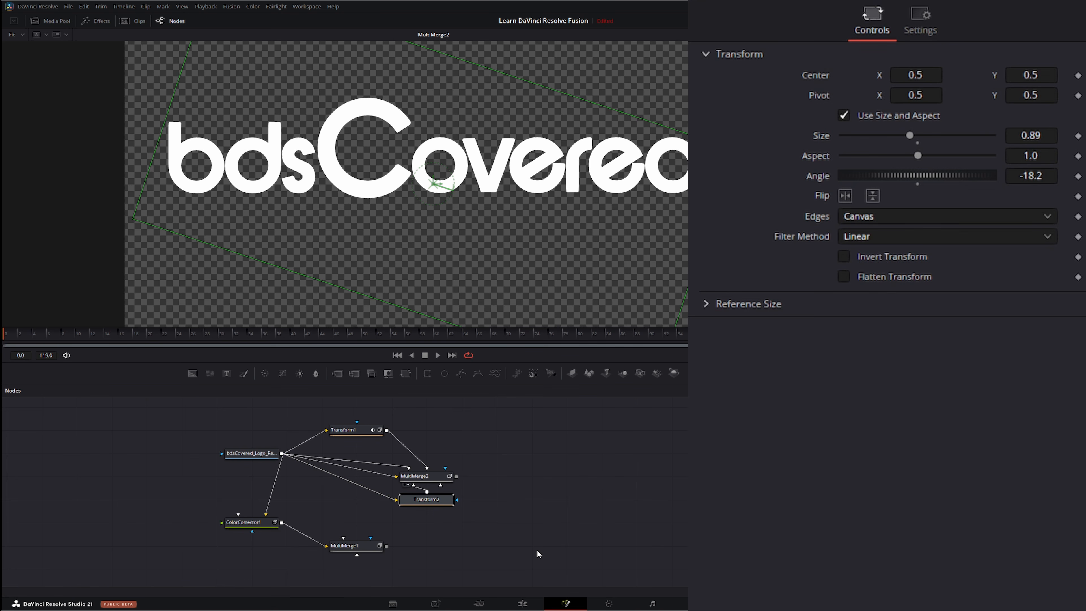
pyautogui.press('Delete')
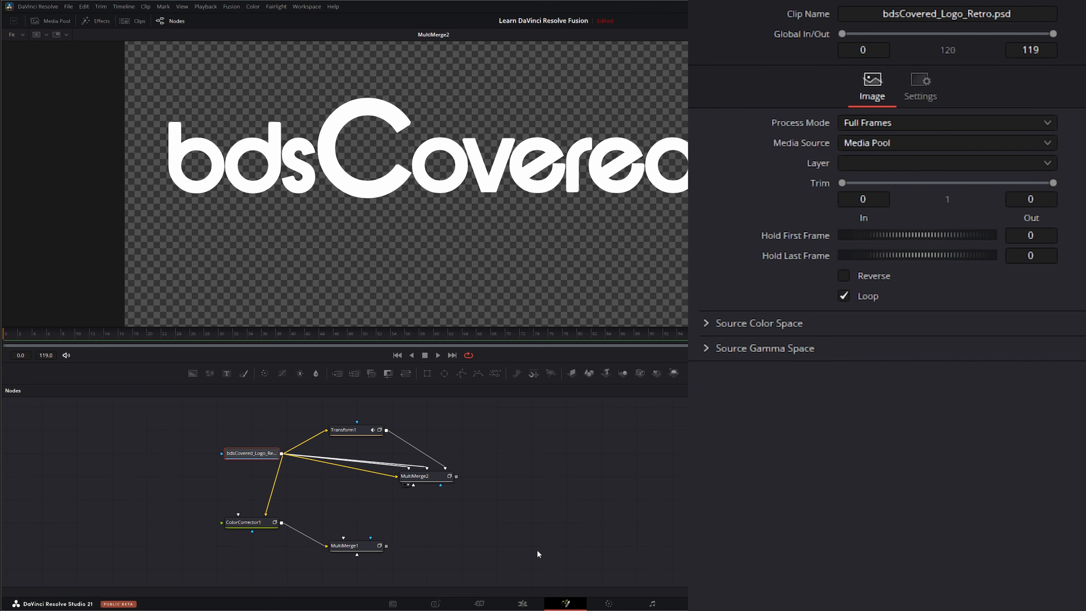
pyautogui.click(427, 478)
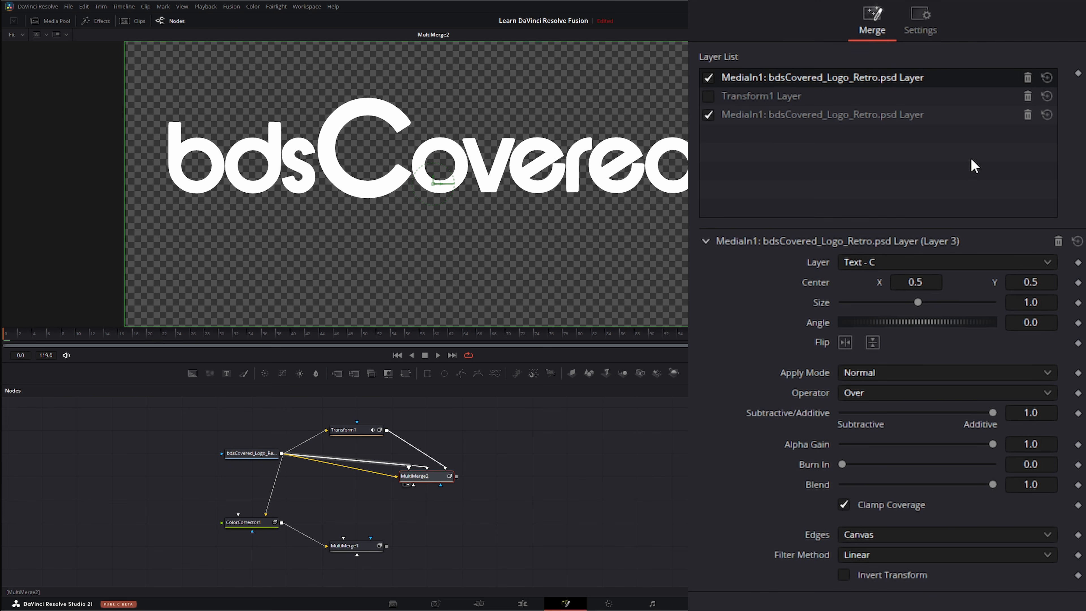
pyautogui.click(1026, 77)
pyautogui.click(709, 77)
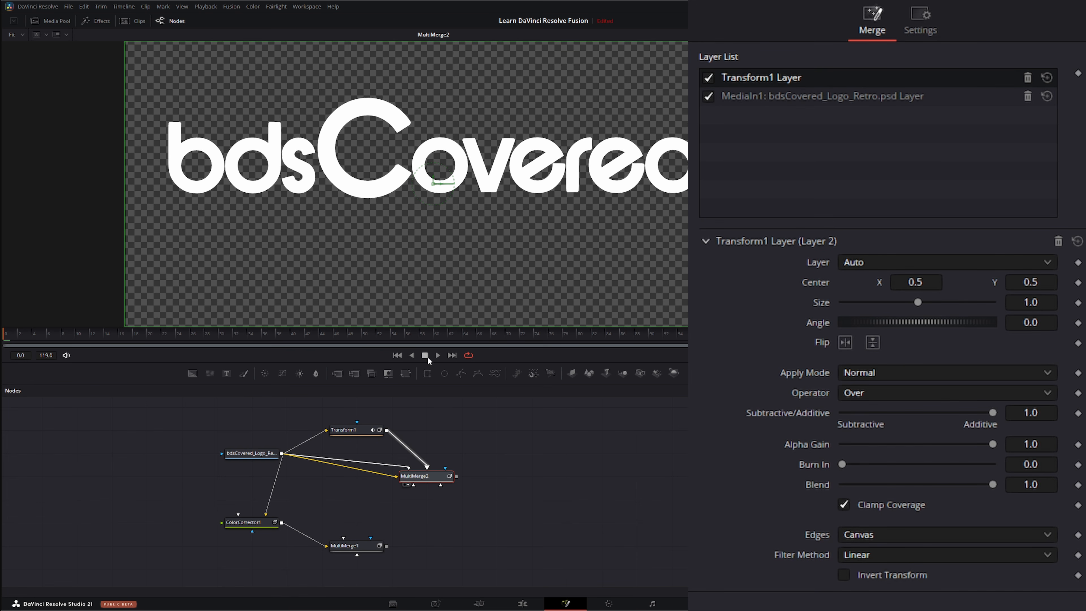
pyautogui.click(438, 354)
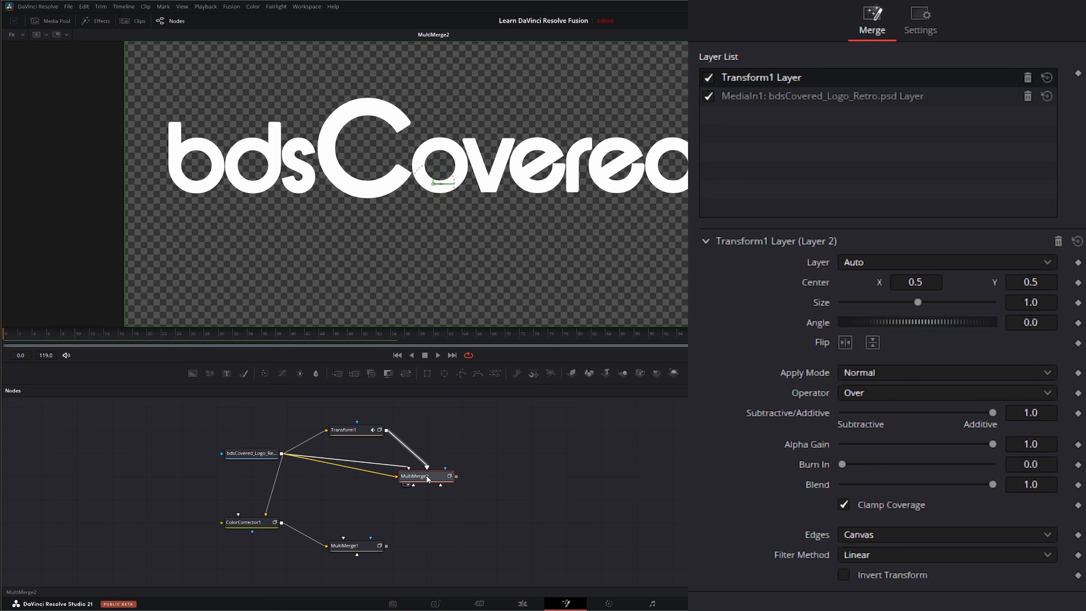
# Step: Display MultiMerge1, connect MultiMerge2's output to it as a layer and set that layer's source to Auto
pyautogui.moveTo(441, 476); pyautogui.dragTo(372, 475)
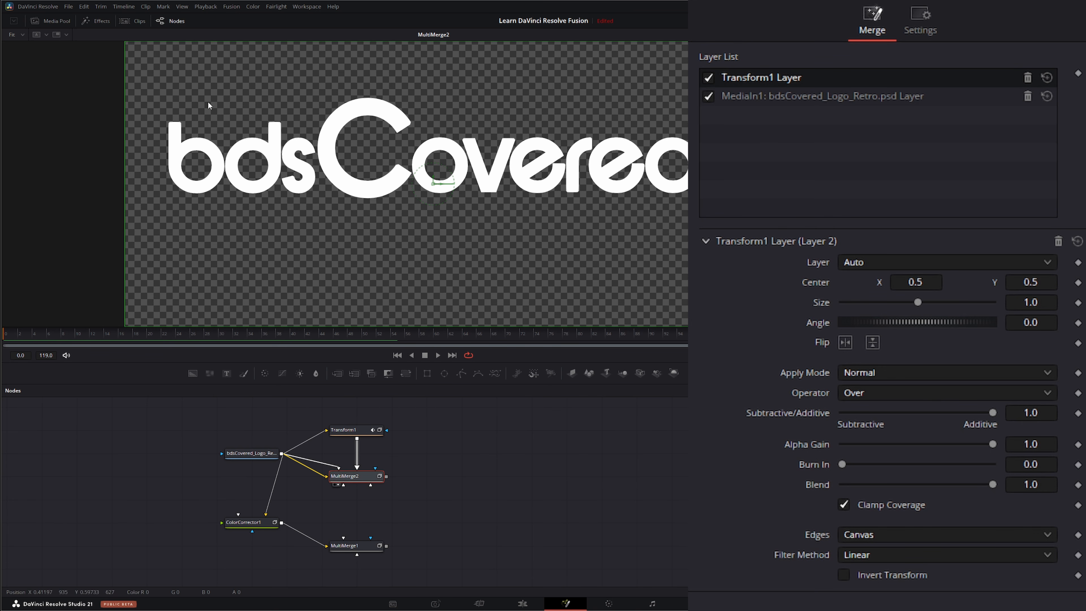
pyautogui.moveTo(363, 543); pyautogui.dragTo(369, 236)
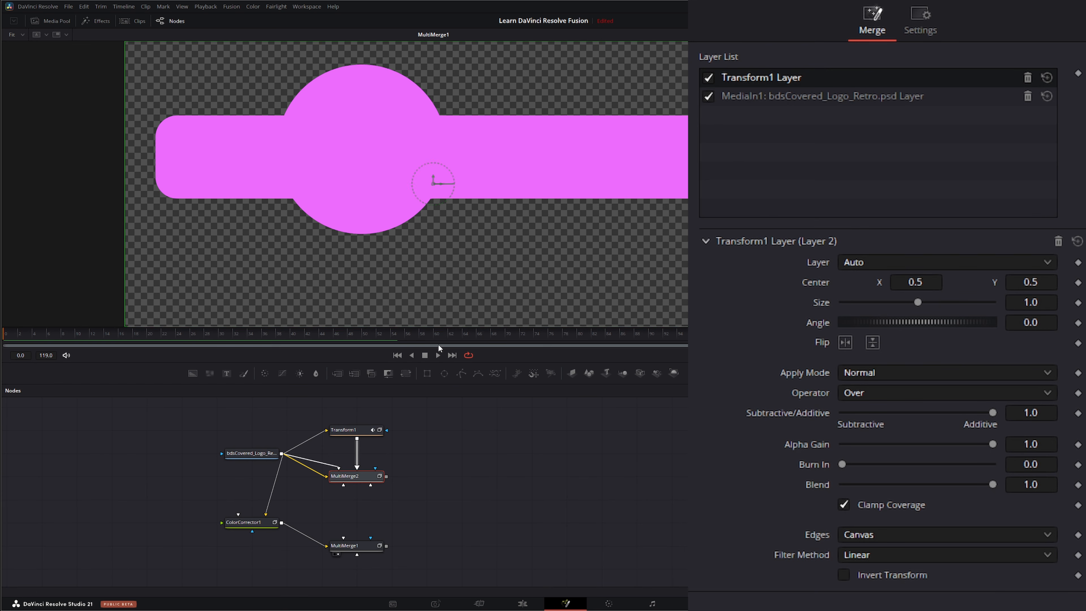
pyautogui.click(357, 544)
pyautogui.moveTo(386, 477); pyautogui.dragTo(432, 477)
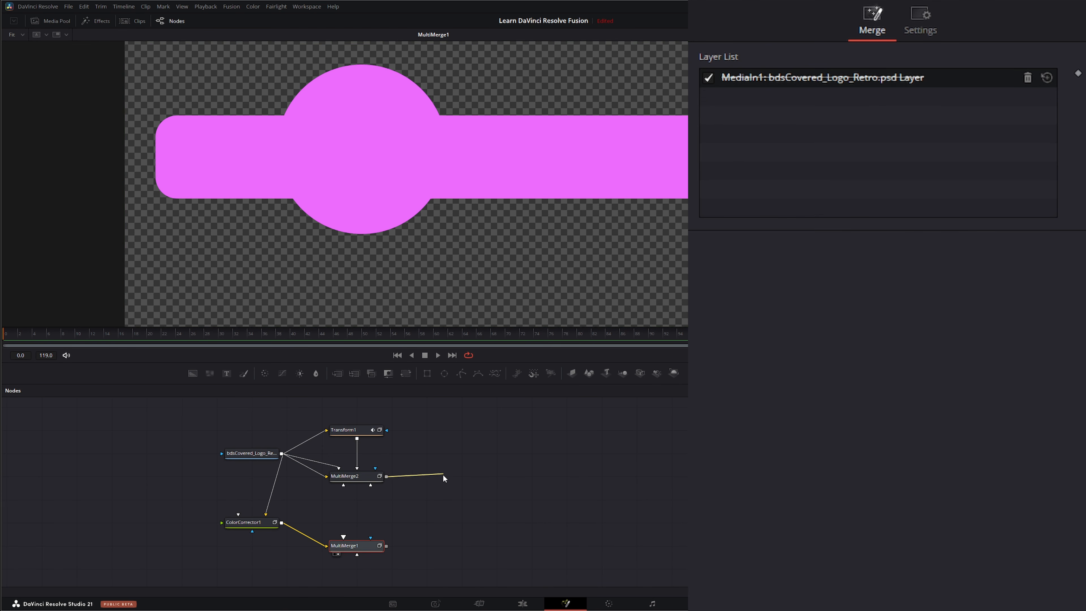
pyautogui.moveTo(357, 549); pyautogui.dragTo(360, 546)
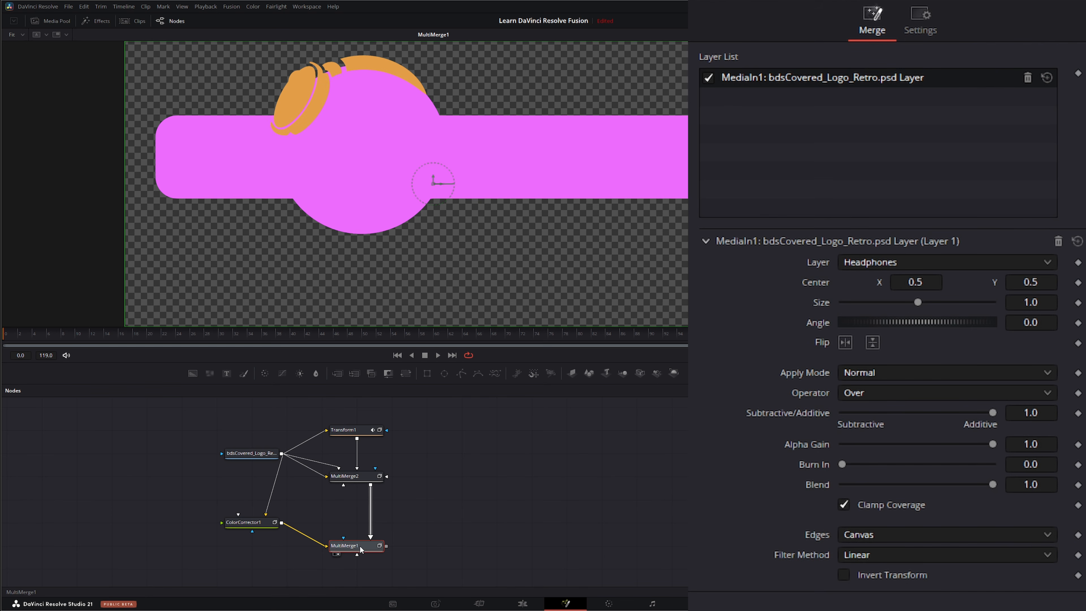
pyautogui.click(868, 263)
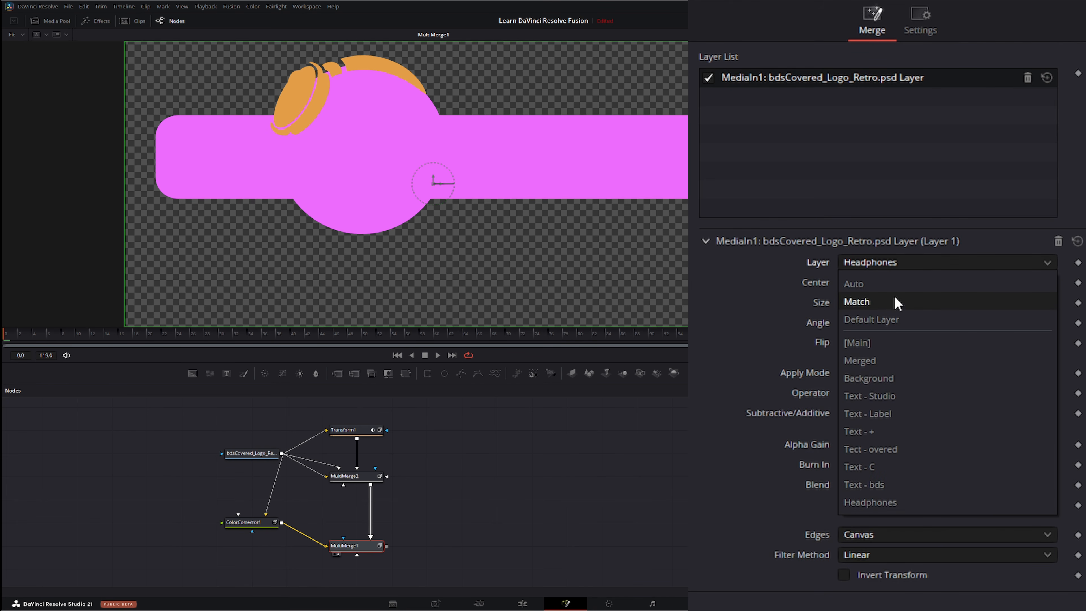
pyautogui.click(877, 285)
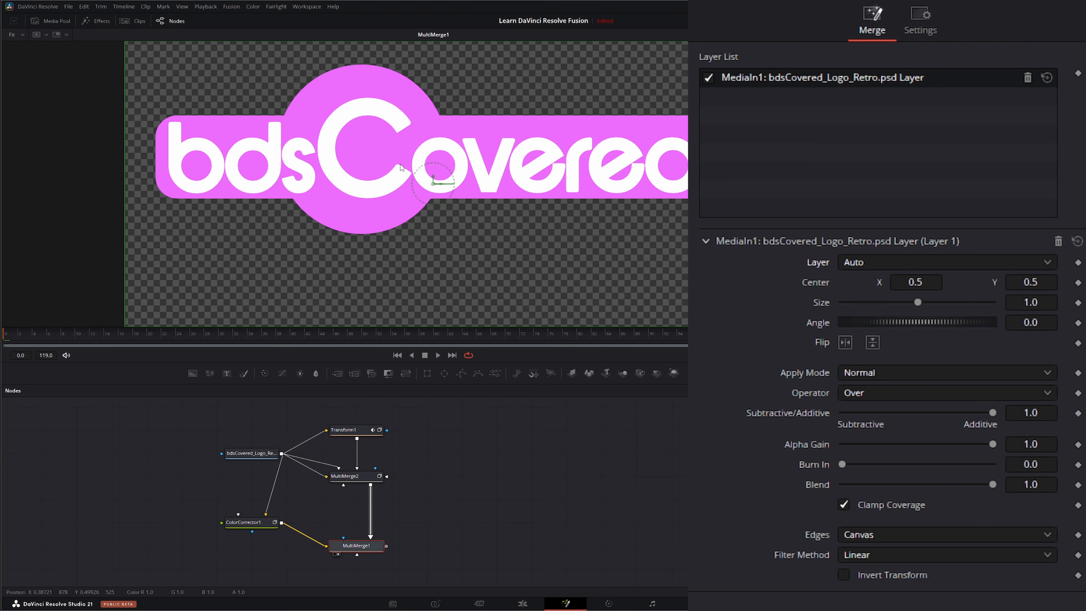
# Step: Play the composition to check the rotating C over the recoloured background, then return to the first frame
pyautogui.click(438, 355)
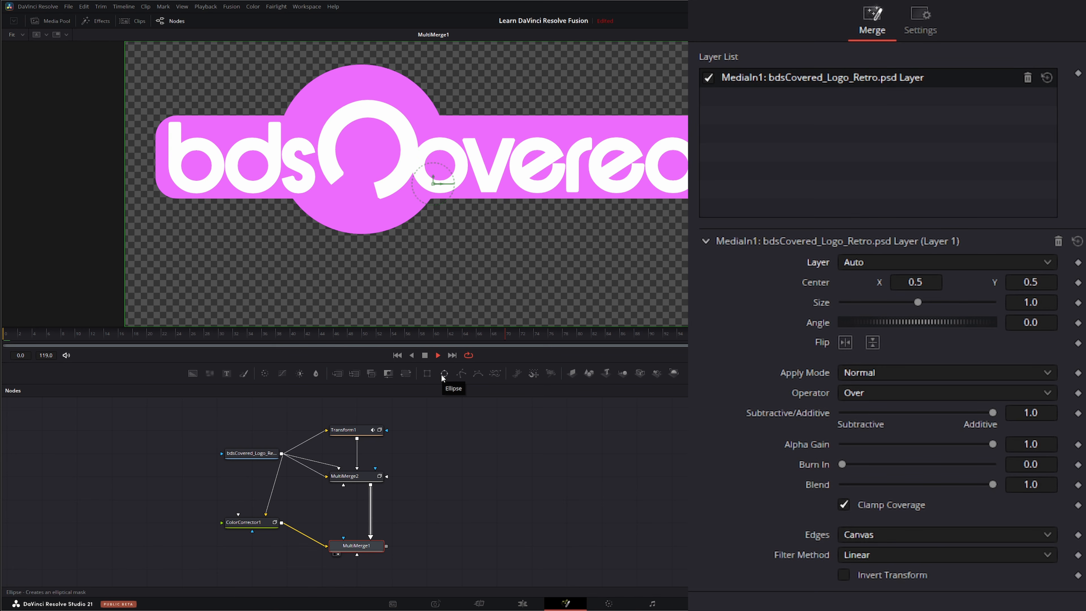
pyautogui.click(436, 354)
pyautogui.click(398, 356)
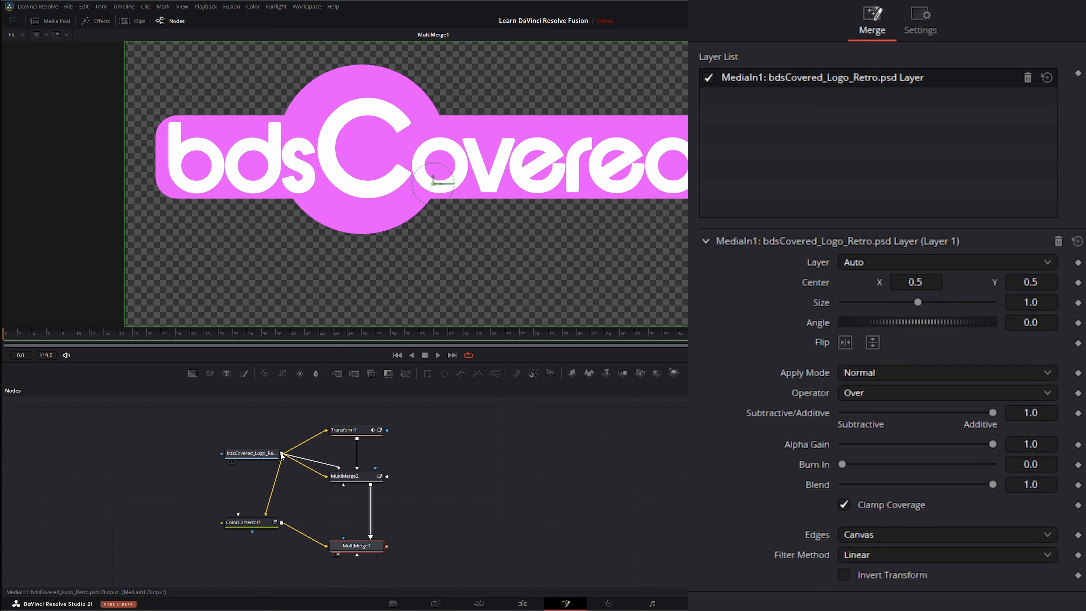
# Step: Add a second Color Corrector node, feed it from the PSD logo and show it in the viewer
pyautogui.moveTo(280, 453); pyautogui.dragTo(286, 432)
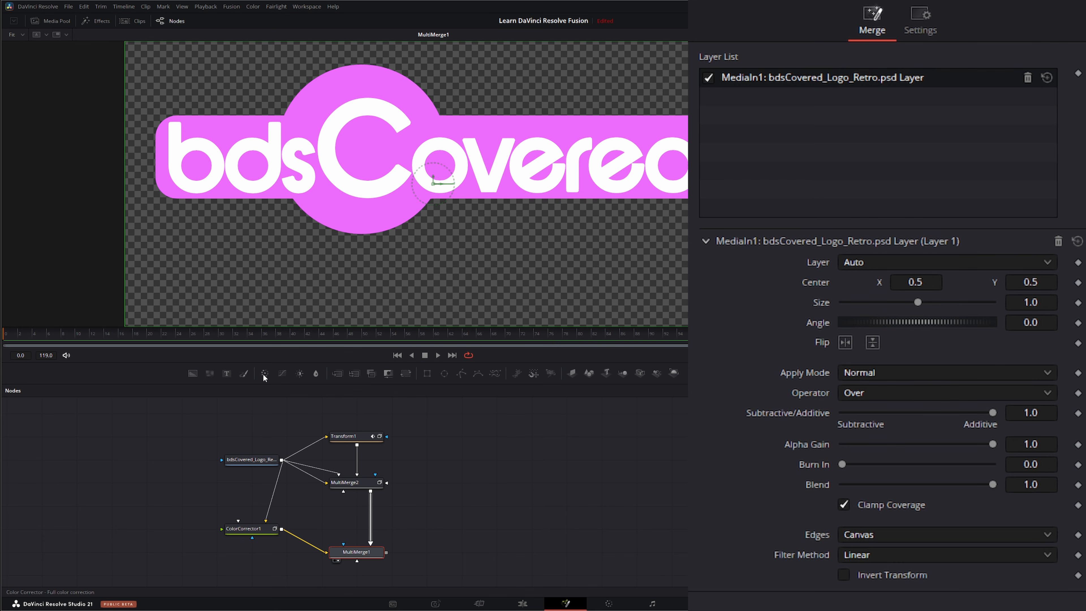
pyautogui.moveTo(264, 373); pyautogui.dragTo(405, 497)
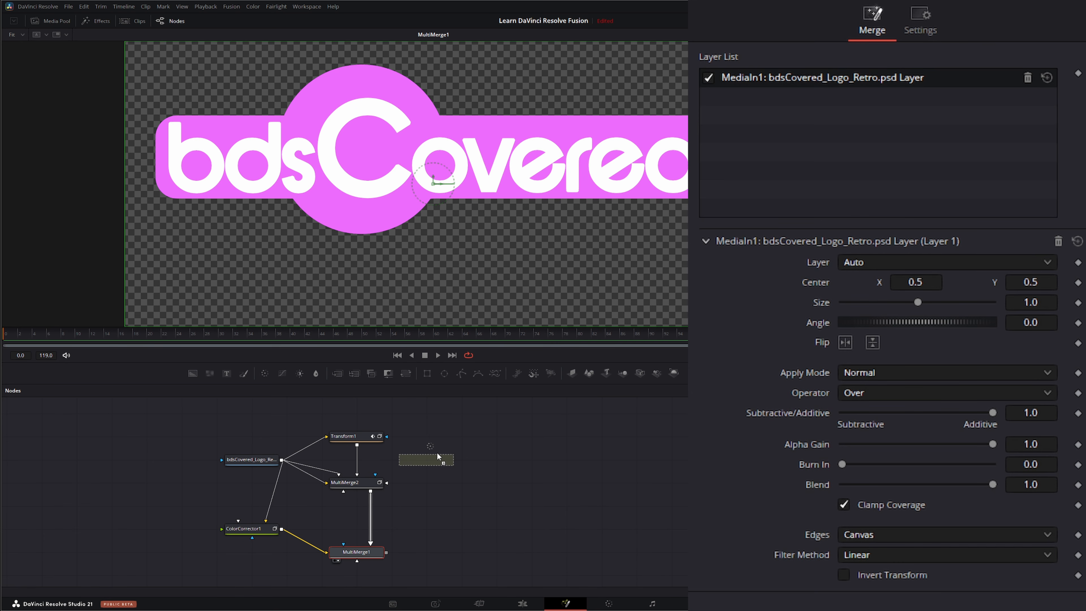
pyautogui.moveTo(437, 452); pyautogui.dragTo(440, 453)
pyautogui.moveTo(282, 459); pyautogui.dragTo(396, 461)
pyautogui.press('1')
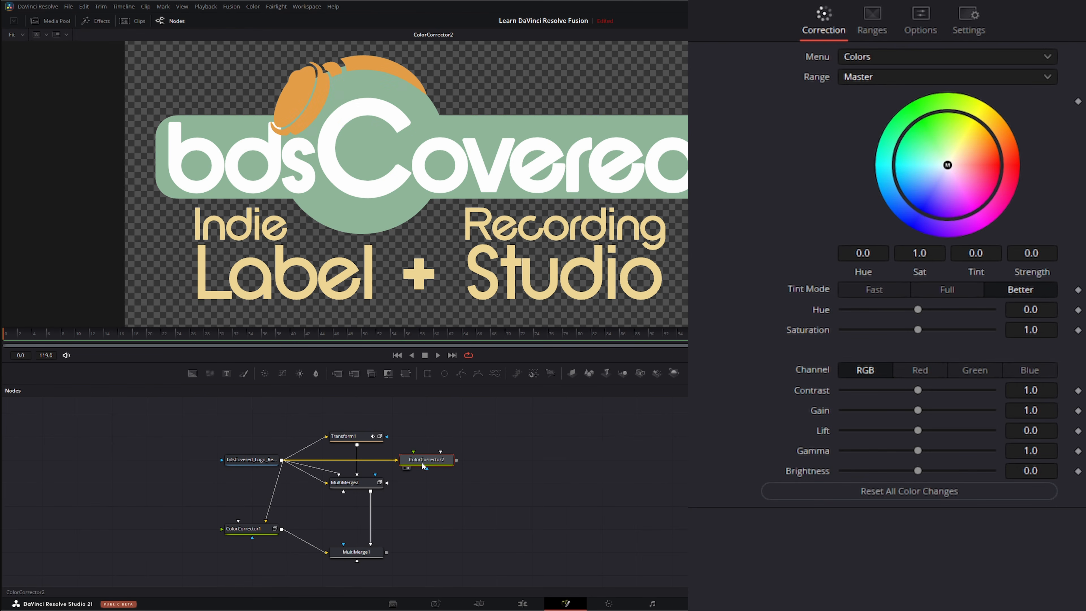
# Step: Set ColorCorrector2's input layer to Headphones
pyautogui.click(968, 19)
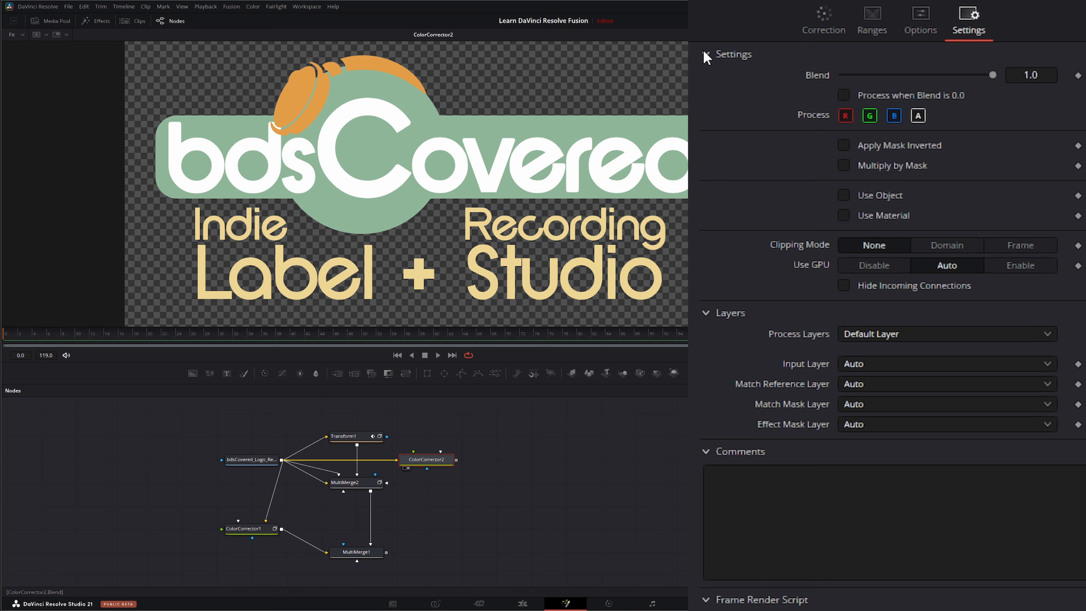
pyautogui.click(705, 54)
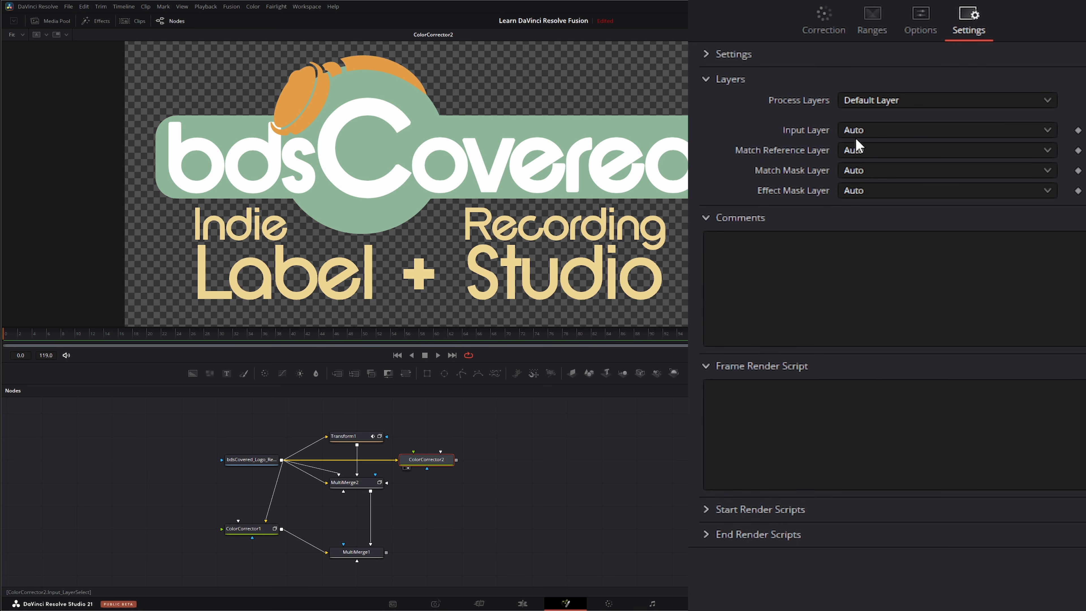
pyautogui.click(860, 130)
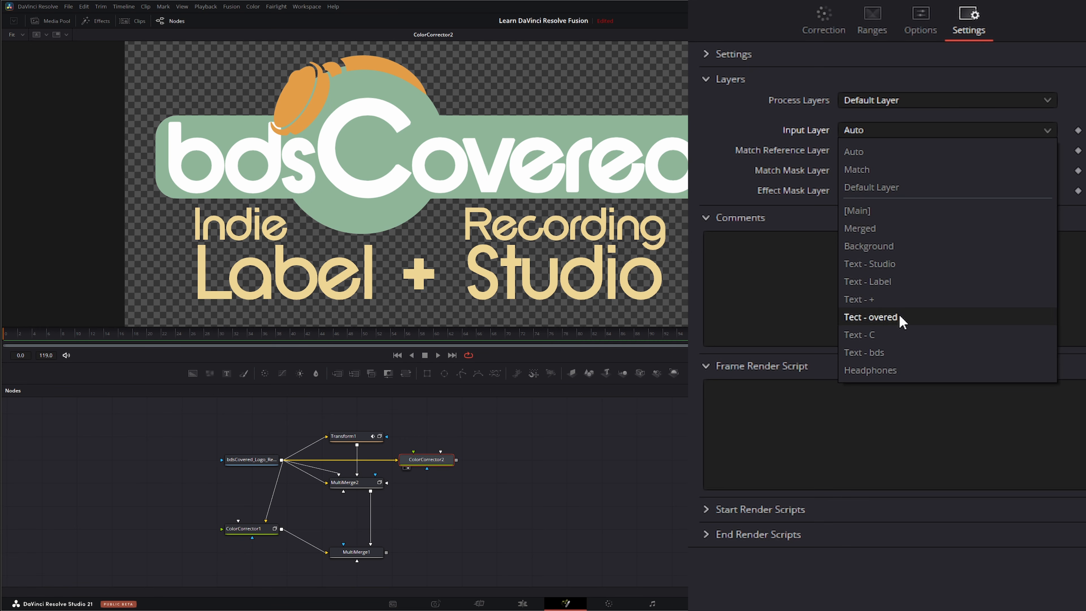
pyautogui.click(892, 369)
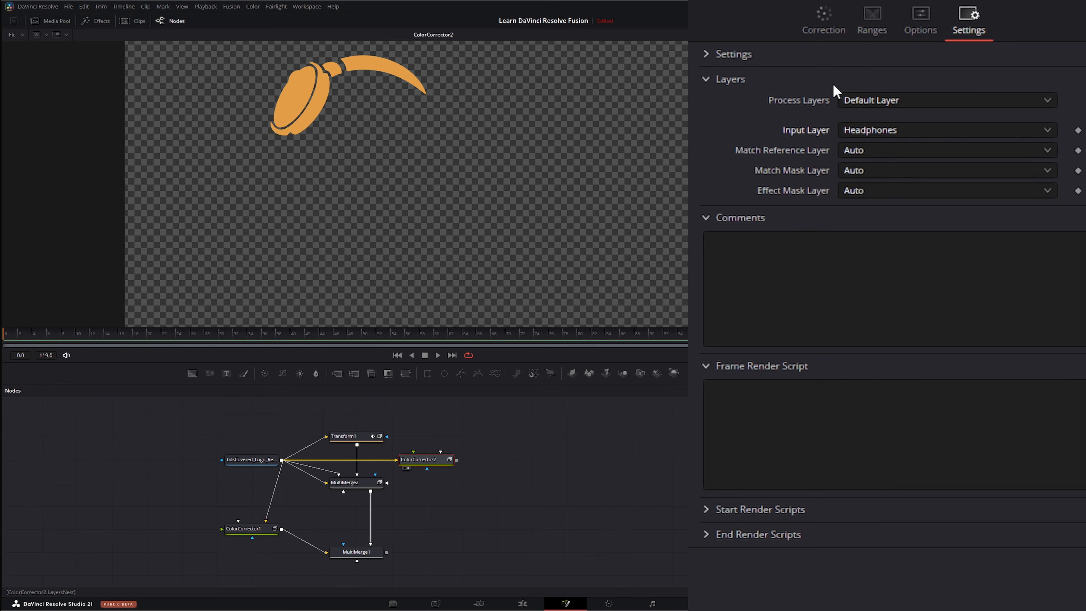
# Step: Tint ColorCorrector2 very slightly, connect its output to MultiMerge1 as a new layer and show MultiMerge1 in the viewer
pyautogui.click(823, 23)
pyautogui.moveTo(950, 166)
pyautogui.mouseDown()
pyautogui.moveTo(970, 152)
pyautogui.moveTo(919, 201)
pyautogui.moveTo(954, 175)
pyautogui.mouseUp()
pyautogui.moveTo(456, 459); pyautogui.dragTo(475, 314)
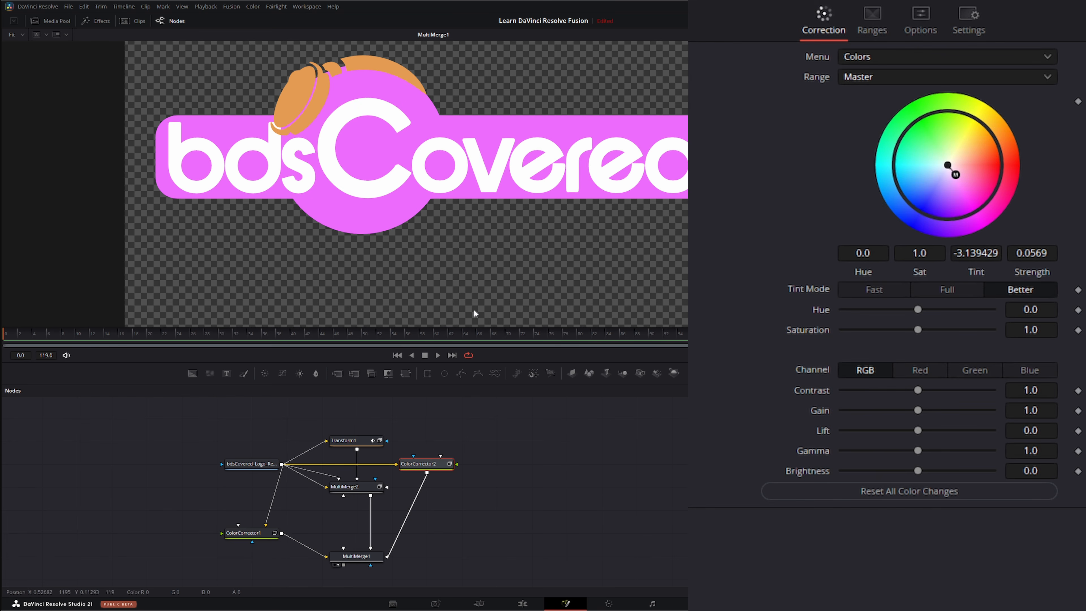
# Step: Set the source of MultiMerge1's ColorCorrector2 layer to Headphones
pyautogui.click(361, 559)
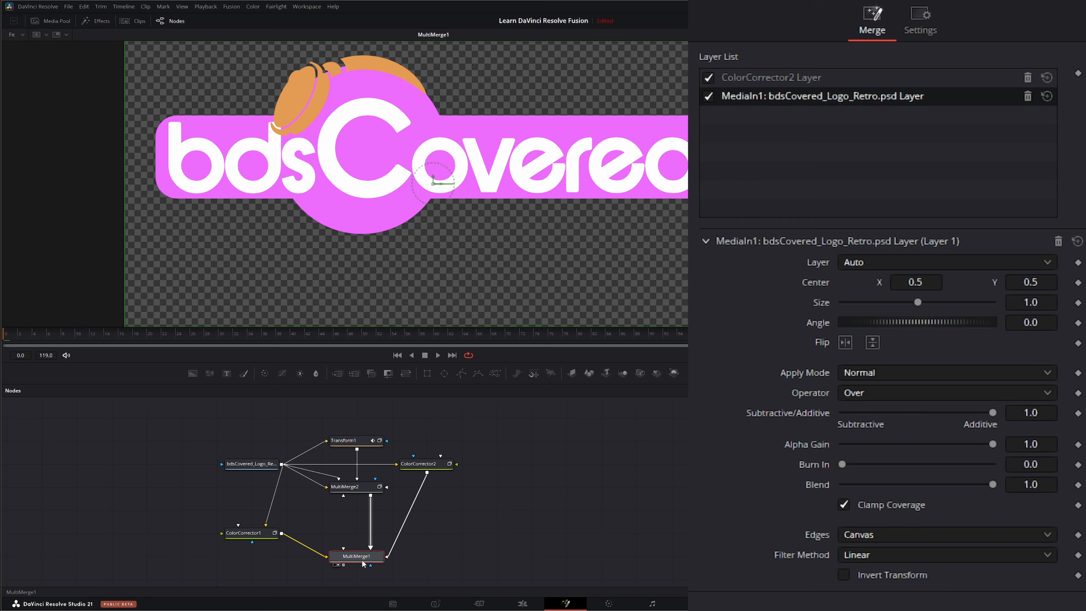
pyautogui.click(783, 81)
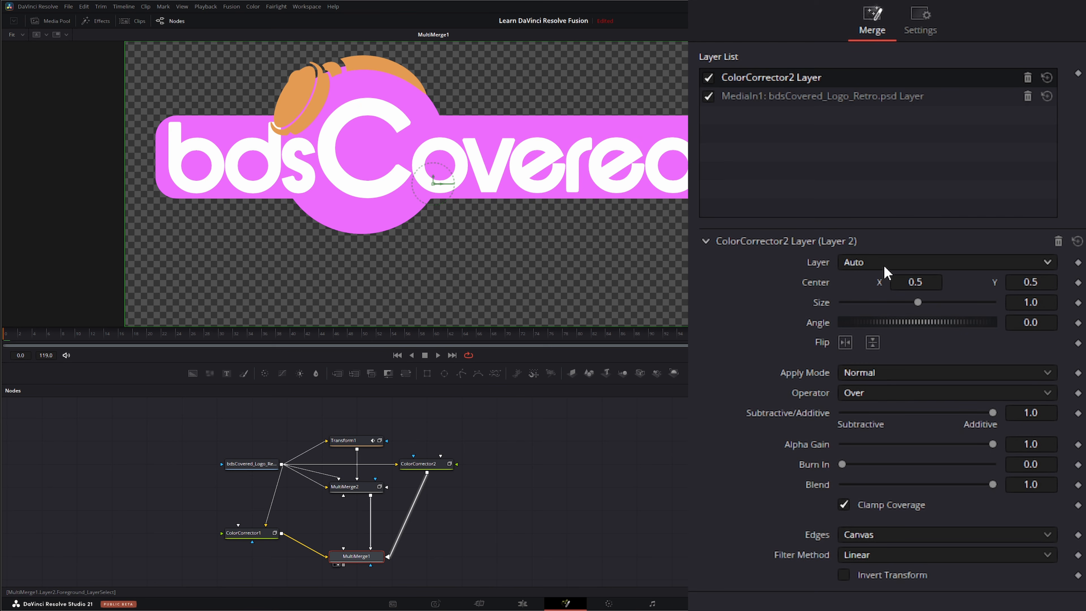
pyautogui.click(864, 270)
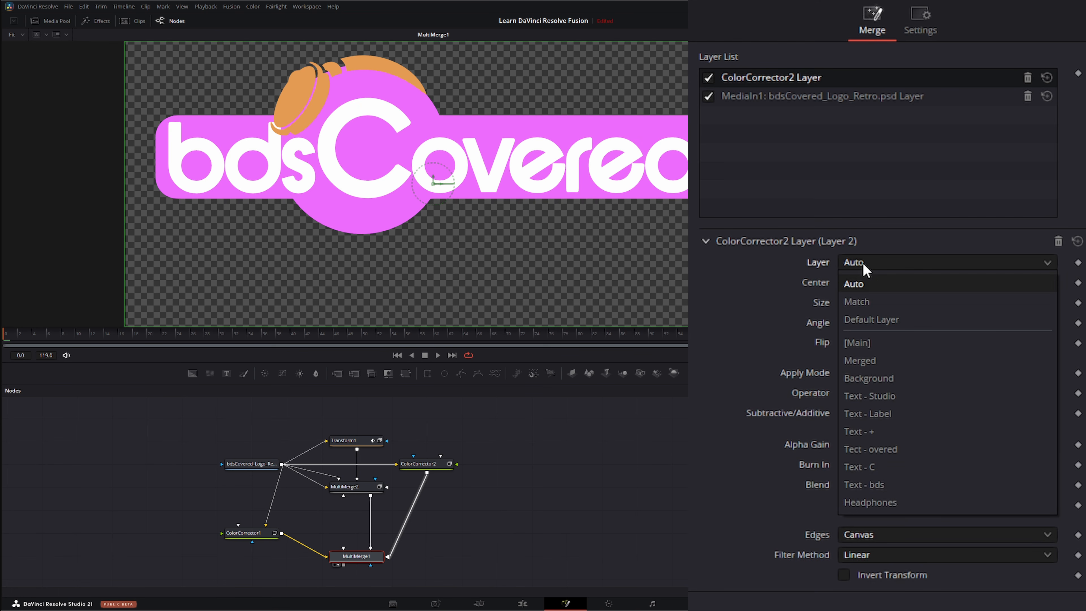
pyautogui.click(893, 508)
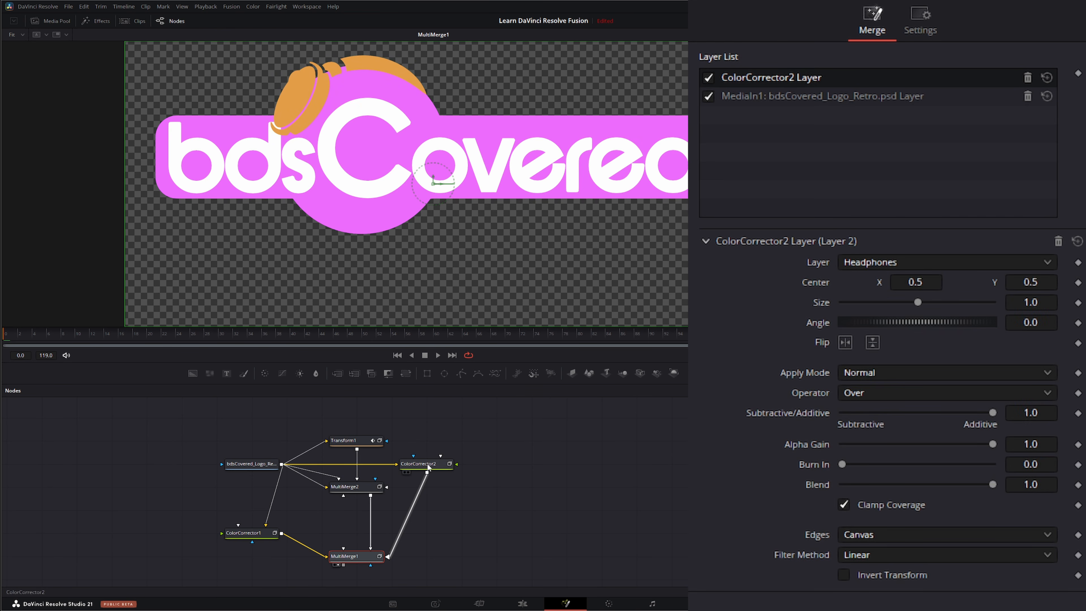
# Step: Tint ColorCorrector2 green at strength 1.0 and set the source of its layer in MultiMerge1 to Auto
pyautogui.click(449, 466)
pyautogui.moveTo(953, 168); pyautogui.dragTo(915, 122)
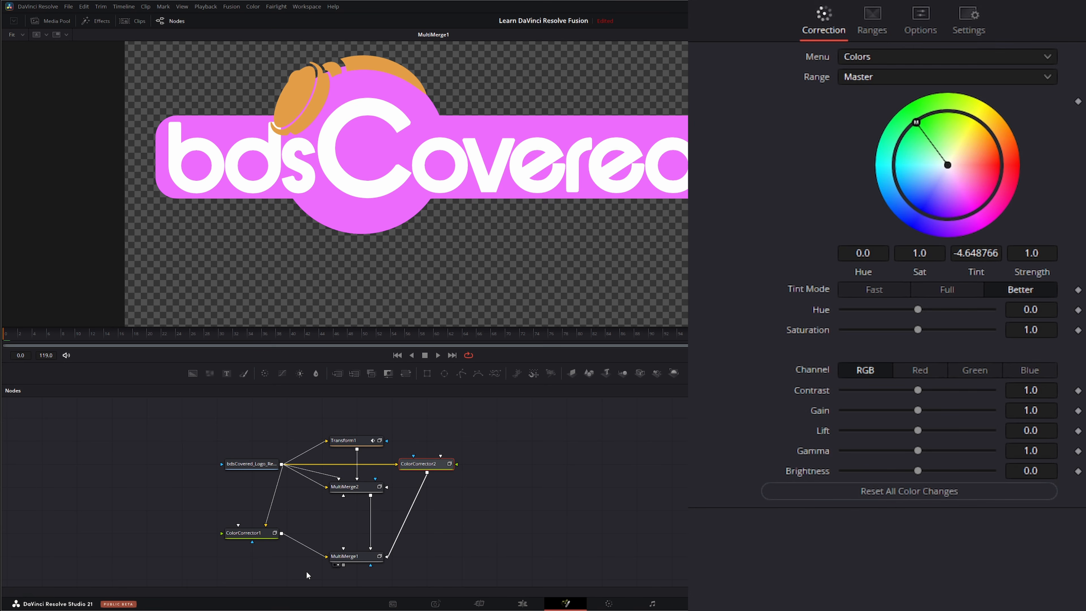
pyautogui.click(345, 556)
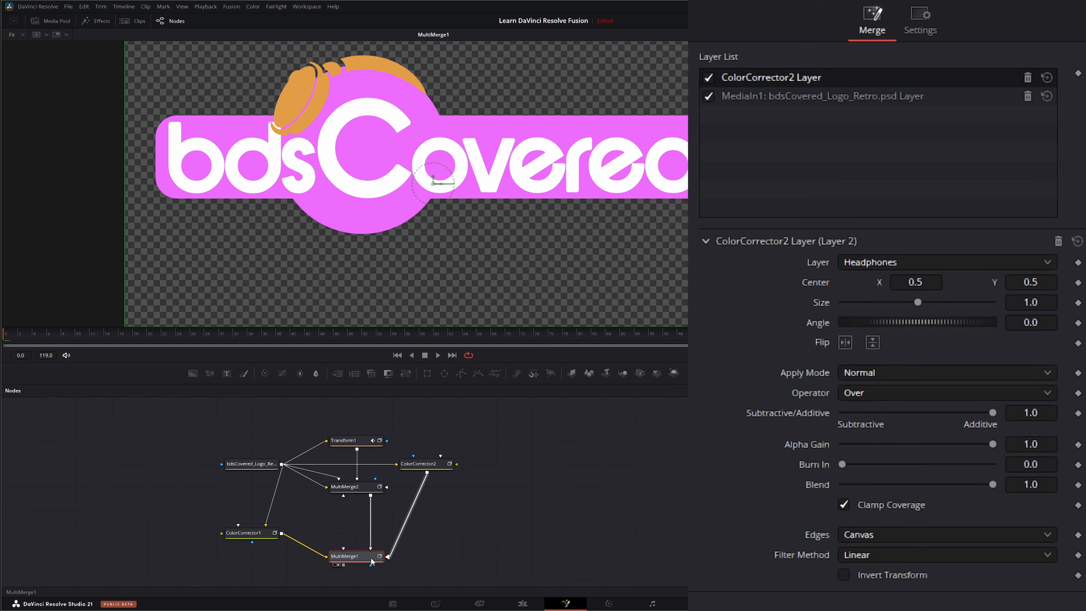
pyautogui.click(878, 262)
pyautogui.click(855, 283)
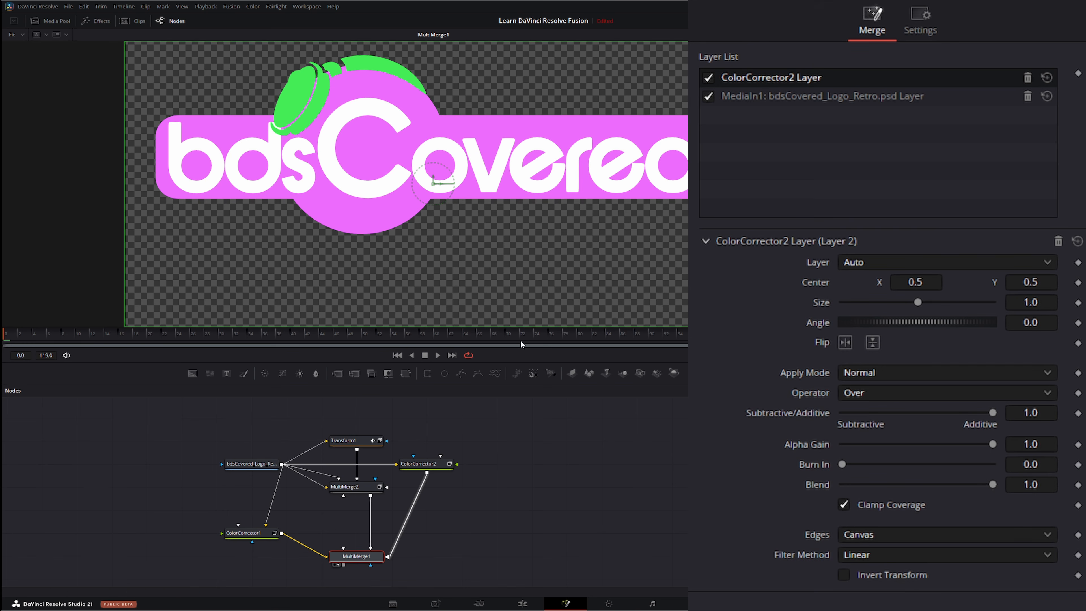
# Step: Add a third MultiMerge node, feed its background from the PSD logo and show it in the viewer
pyautogui.click(564, 459)
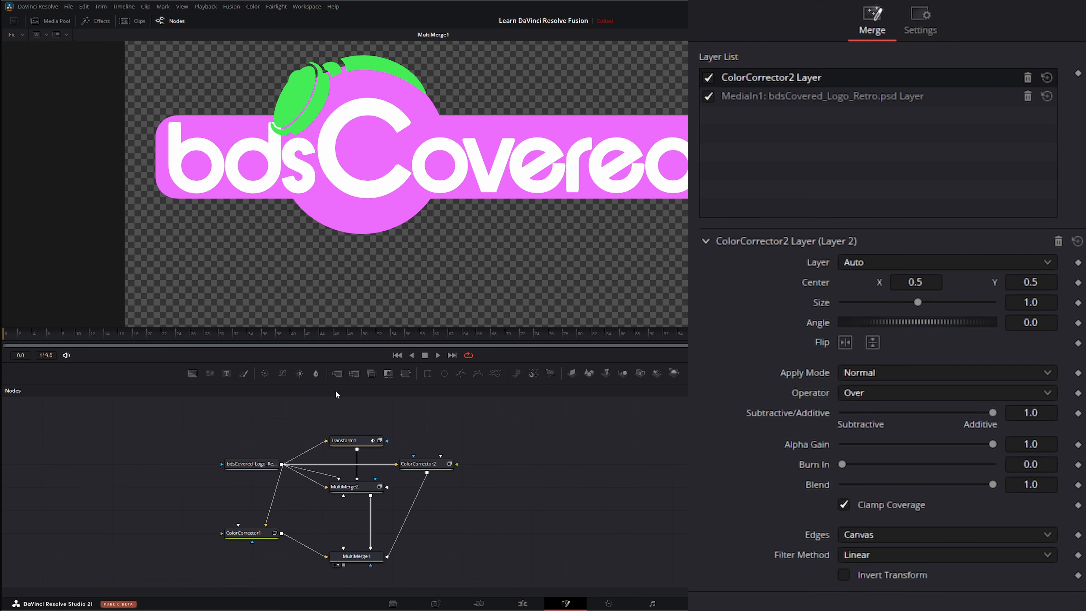
pyautogui.moveTo(337, 372); pyautogui.dragTo(492, 515)
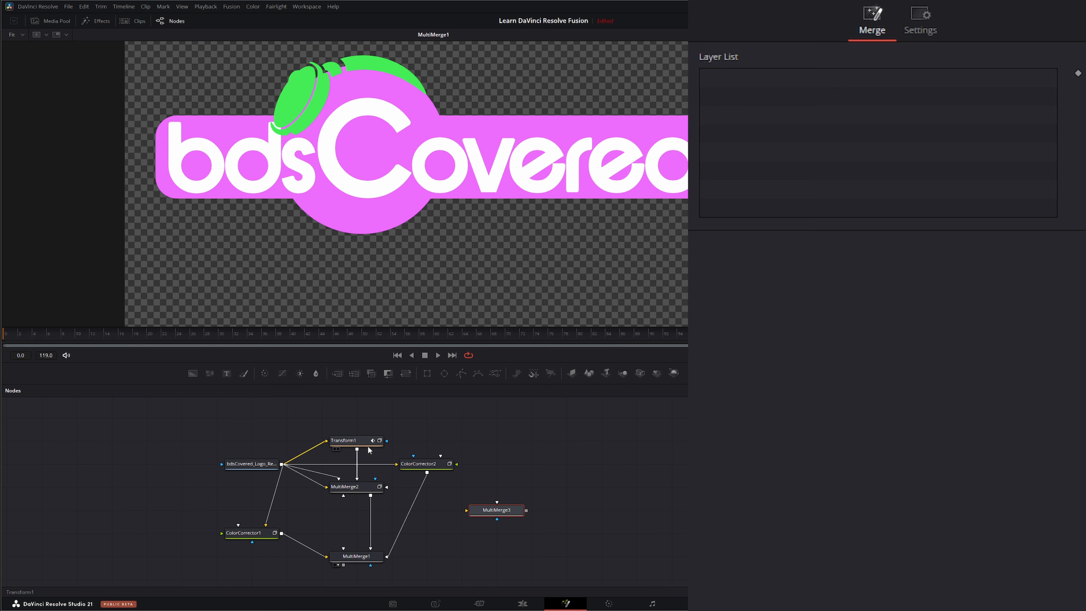
pyautogui.moveTo(282, 464); pyautogui.dragTo(466, 518)
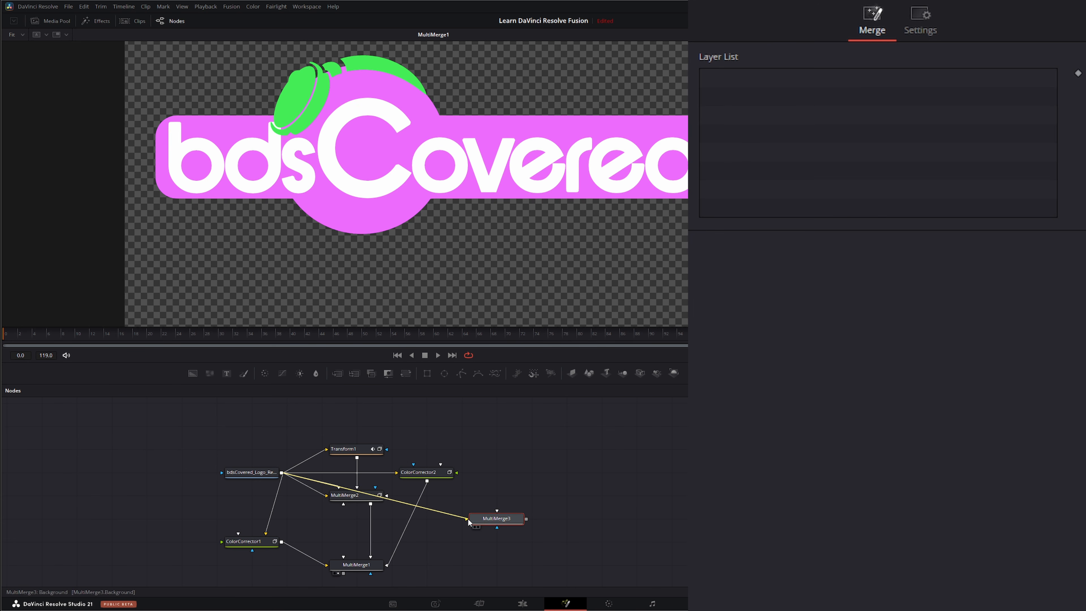
pyautogui.press('1')
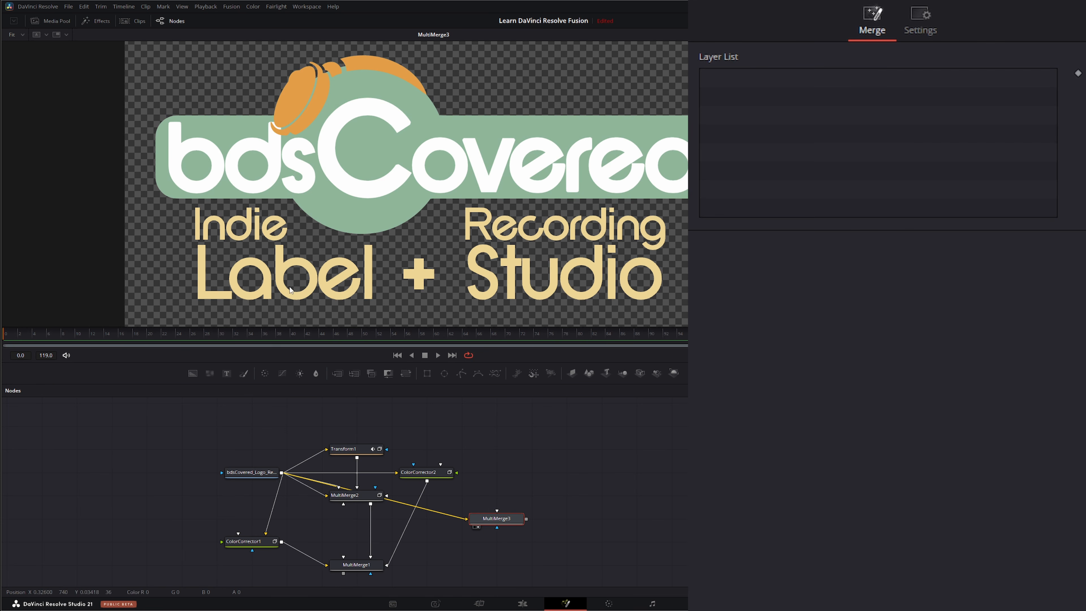
# Step: Set MultiMerge3's background layer to Text - Studio
pyautogui.click(915, 27)
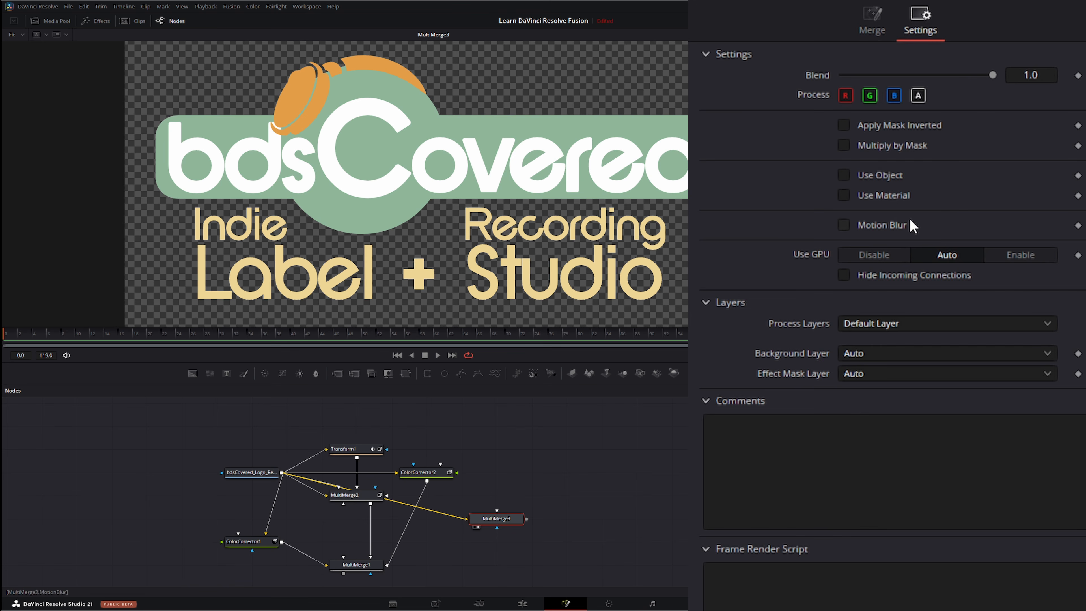
pyautogui.click(705, 55)
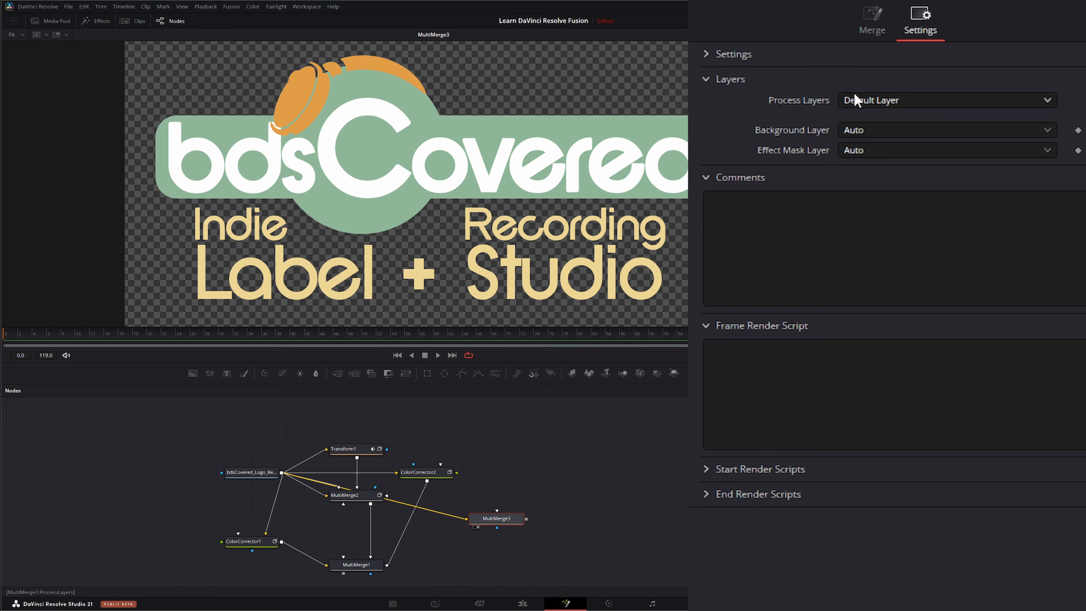
pyautogui.click(845, 133)
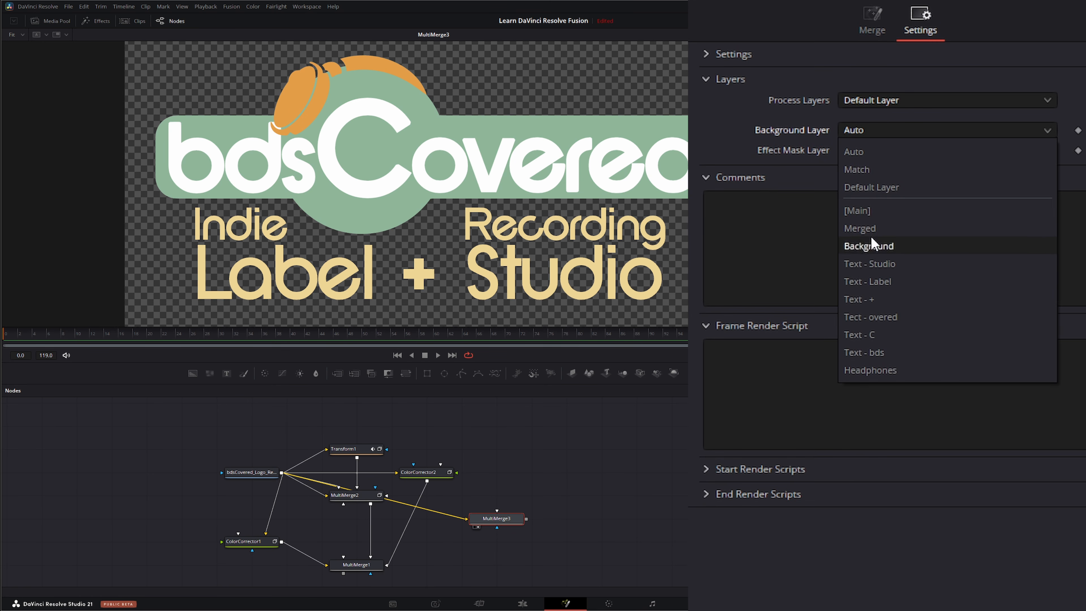
pyautogui.click(889, 265)
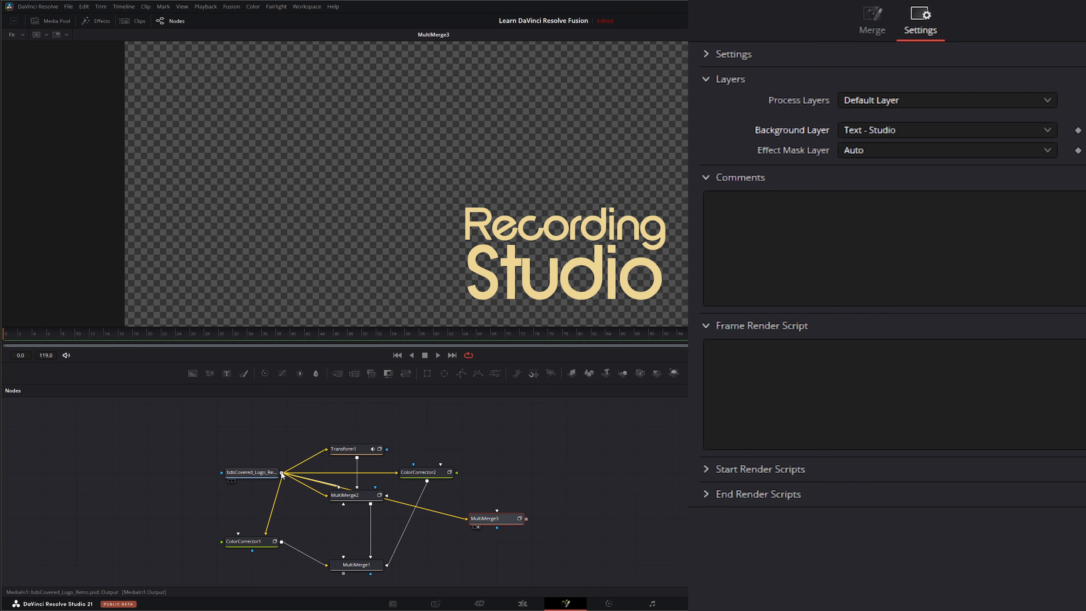
# Step: Connect the PSD logo to MultiMerge3 as a foreground layer and set that layer's source to Text - +
pyautogui.moveTo(282, 473); pyautogui.dragTo(491, 519)
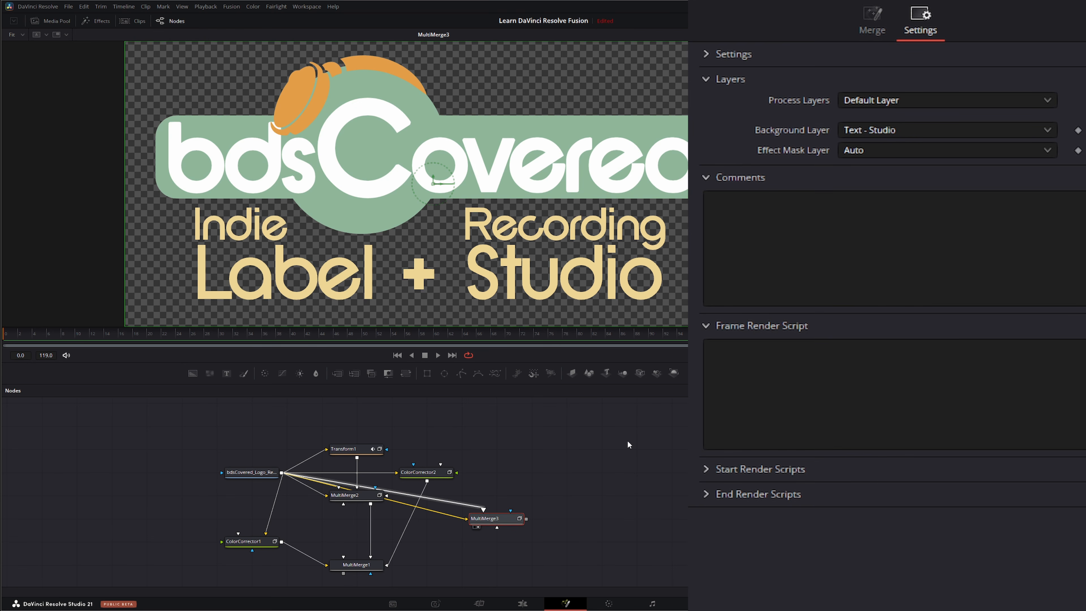
pyautogui.click(869, 22)
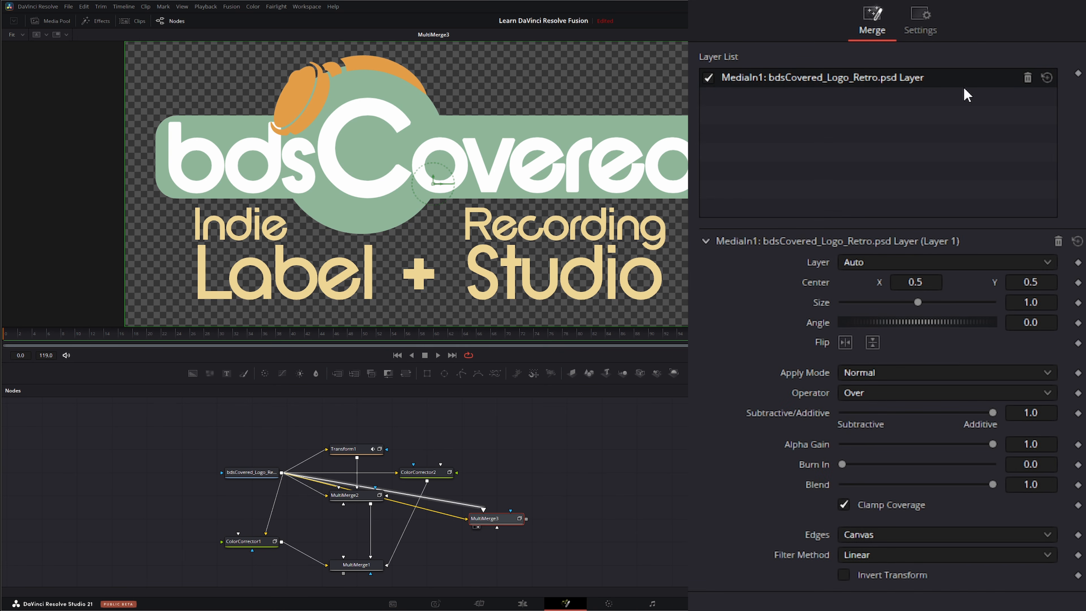
pyautogui.click(857, 262)
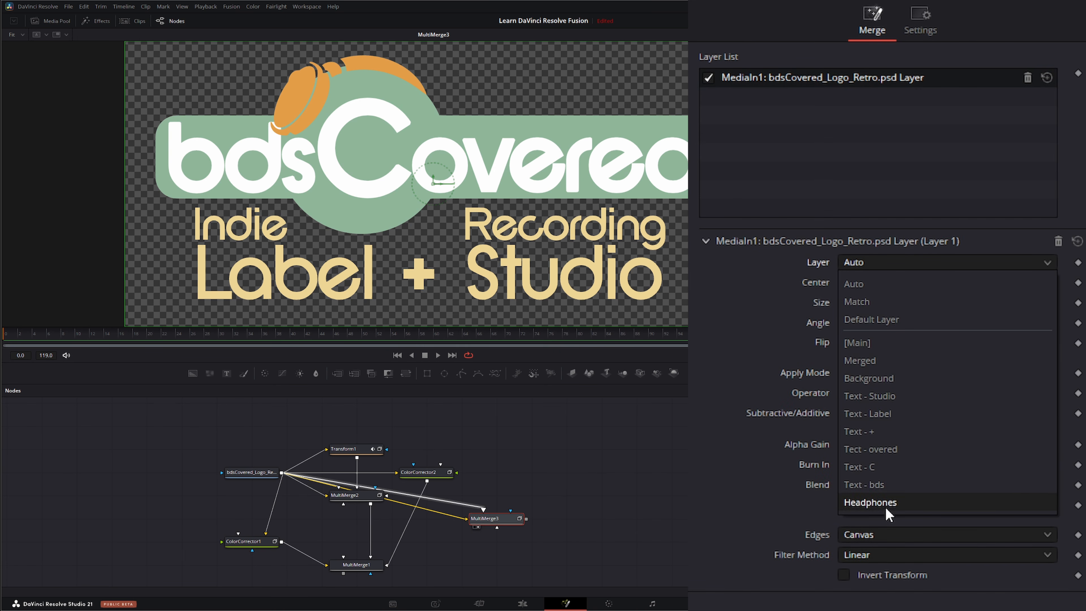
pyautogui.click(873, 433)
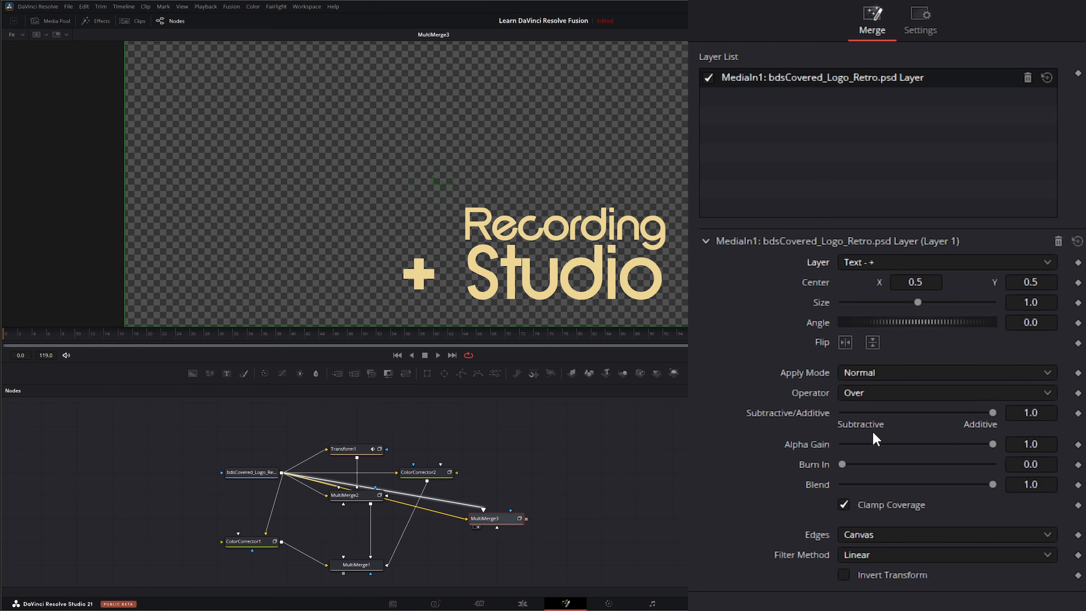
# Step: Connect the PSD logo to MultiMerge3 once more and set the new layer's source to Text - Label
pyautogui.moveTo(292, 469); pyautogui.dragTo(505, 530)
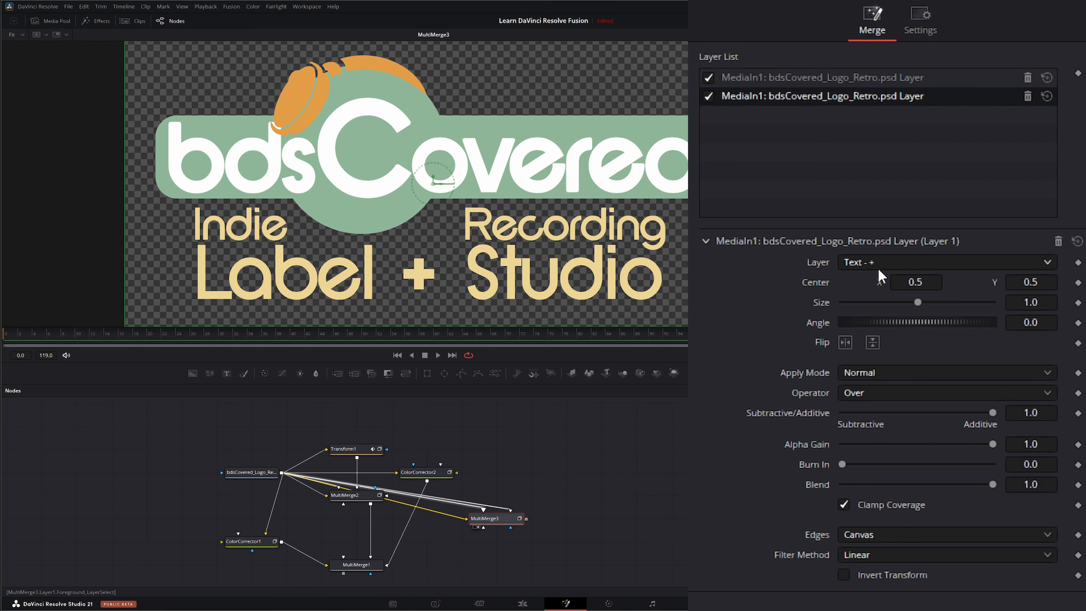
pyautogui.click(831, 79)
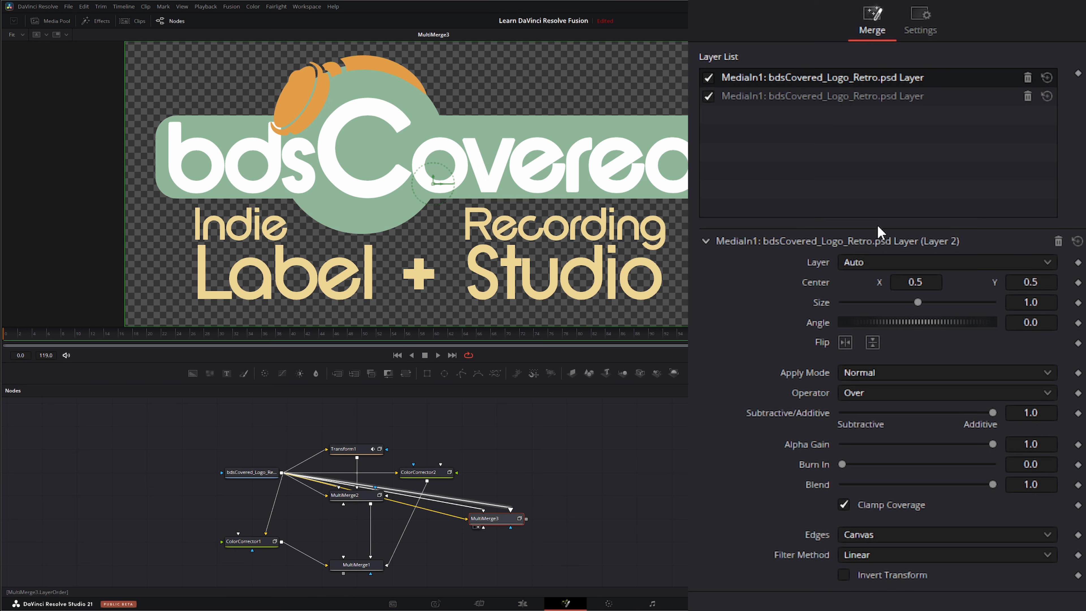
pyautogui.click(867, 263)
pyautogui.click(893, 414)
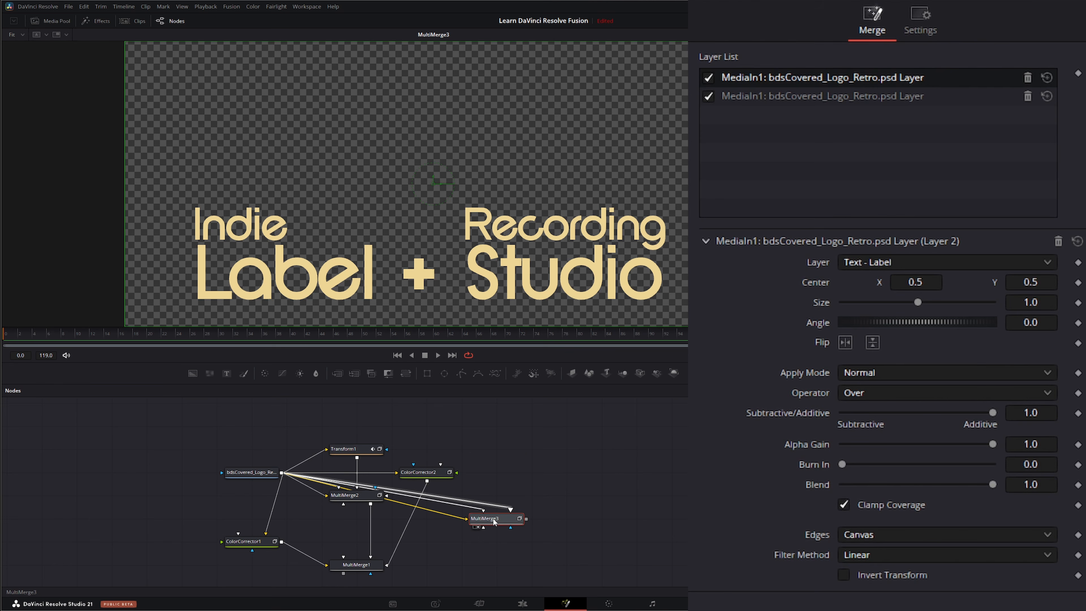
# Step: Move MultiMerge3 to the other side of the PSD logo node and add a Color Corrector fed by it, placed directly below
pyautogui.moveTo(488, 516); pyautogui.dragTo(90, 516)
pyautogui.click(114, 525)
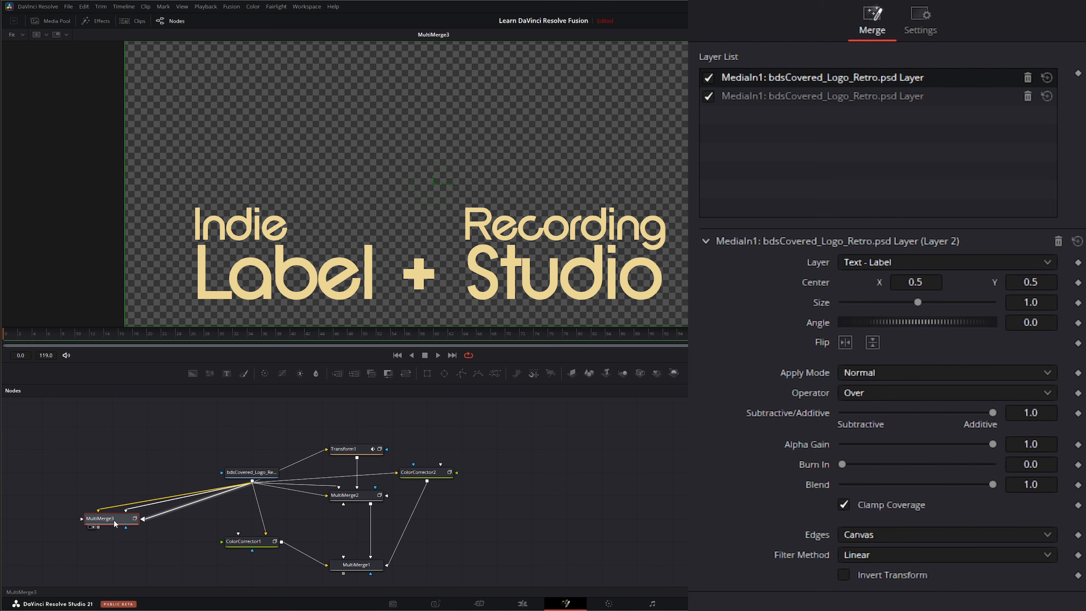
pyautogui.click(264, 373)
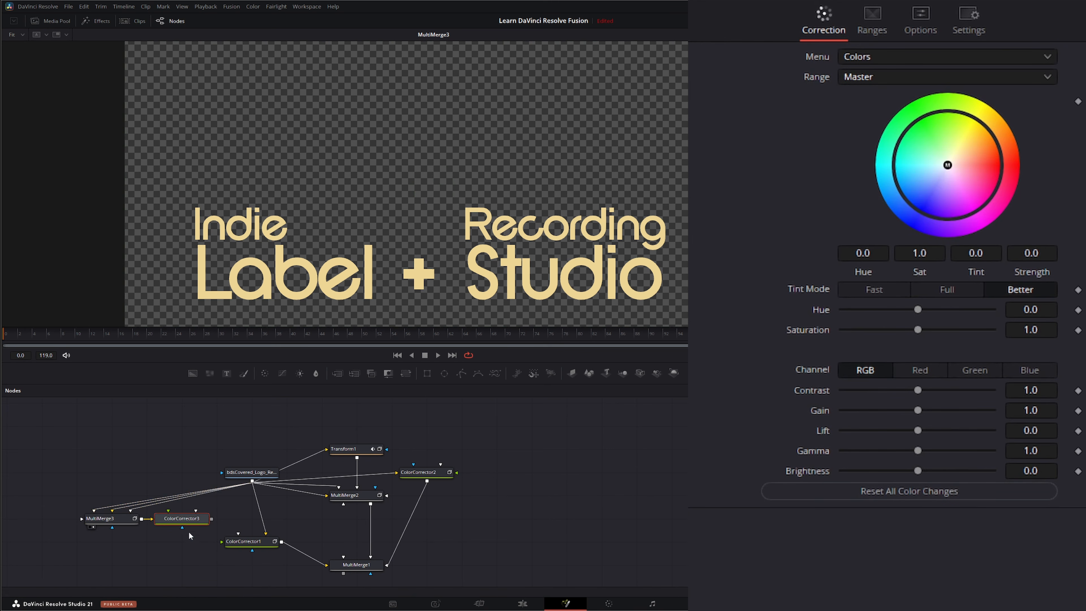
pyautogui.moveTo(186, 520); pyautogui.dragTo(116, 567)
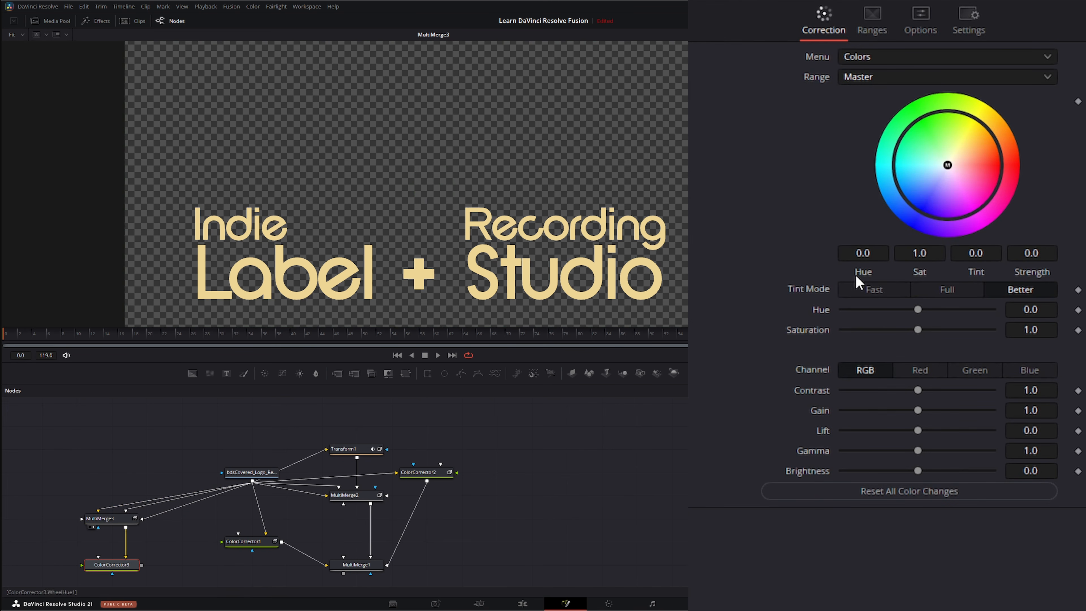
# Step: Tint ColorCorrector3 towards red at about 0.36 strength and show it in the viewer
pyautogui.moveTo(942, 166); pyautogui.dragTo(977, 171)
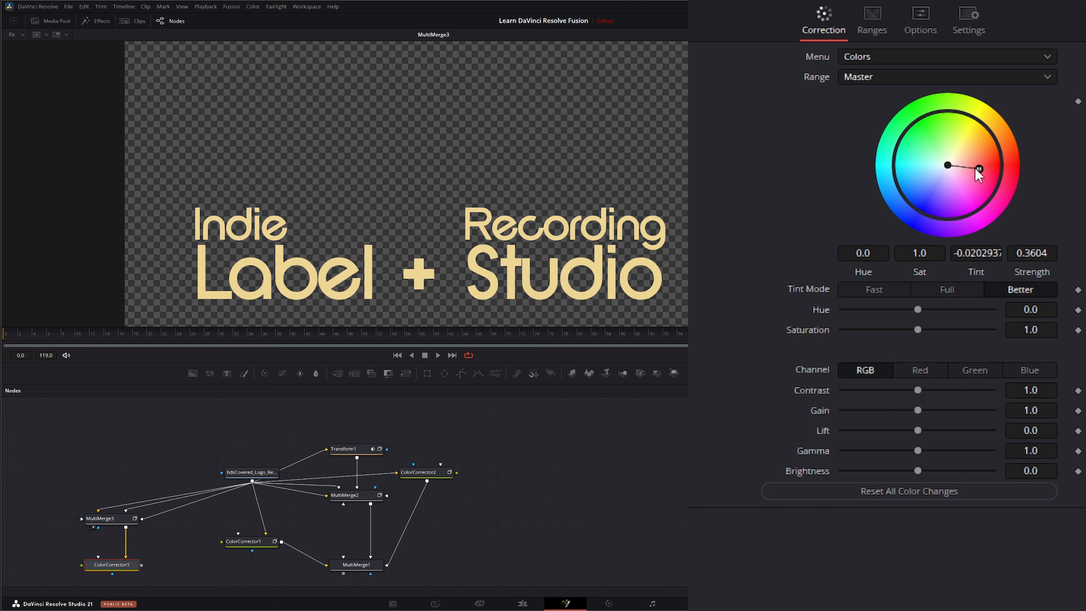
pyautogui.moveTo(163, 313); pyautogui.dragTo(163, 312)
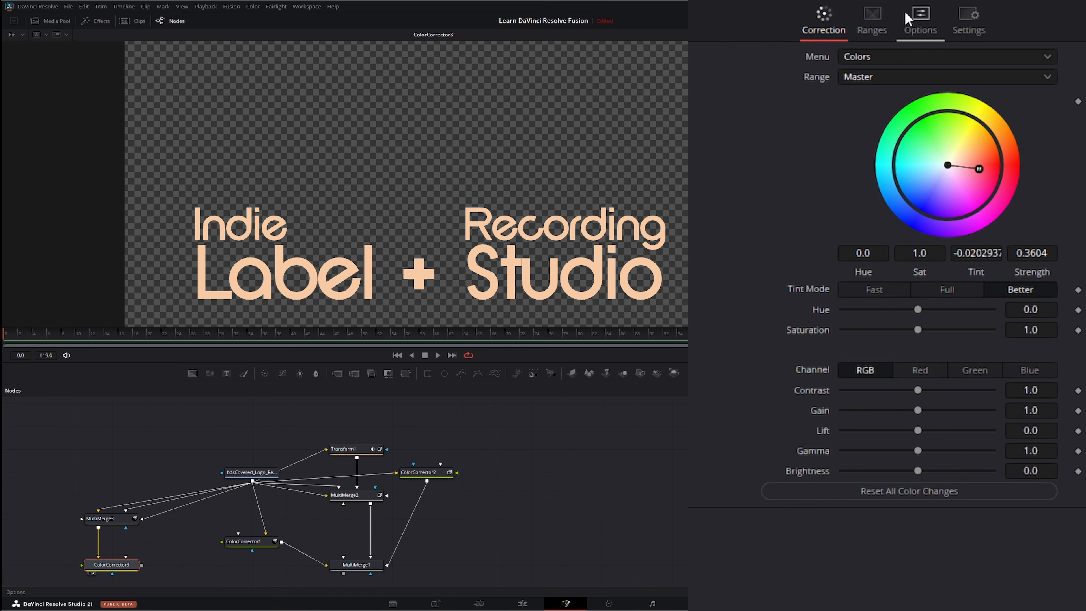
# Step: Try Text - Studio as ColorCorrector3's input layer, and set the input layer to Match instead
pyautogui.click(969, 19)
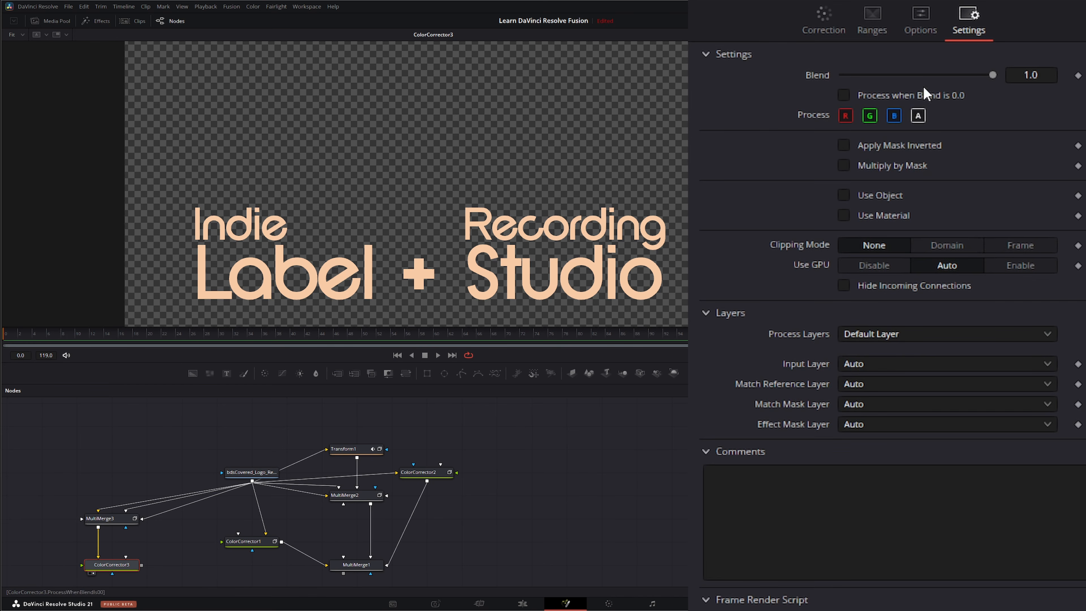
pyautogui.click(868, 364)
pyautogui.click(900, 498)
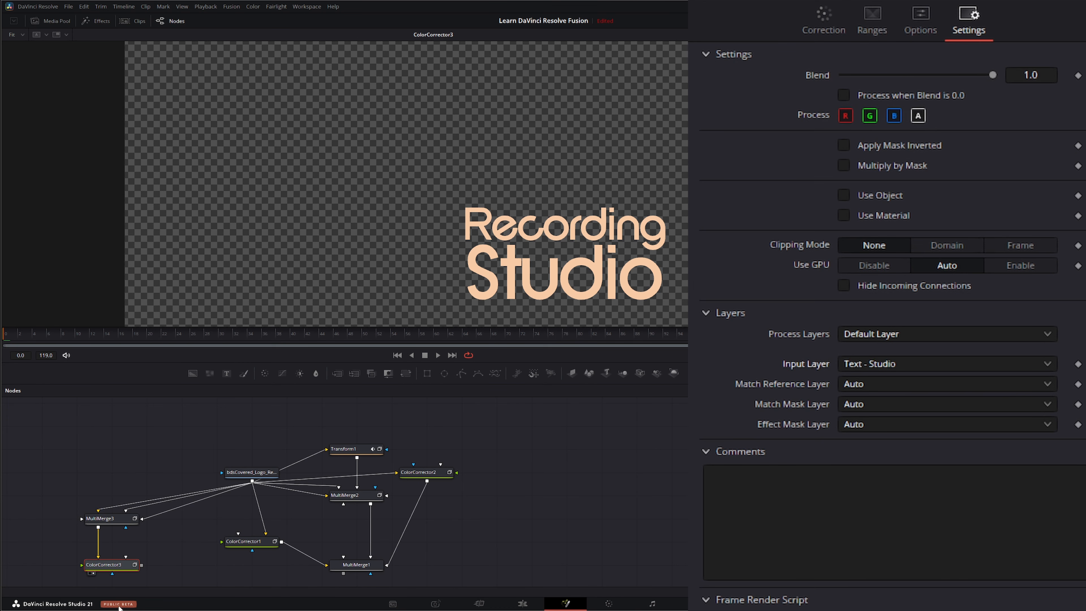
pyautogui.click(866, 367)
pyautogui.click(882, 404)
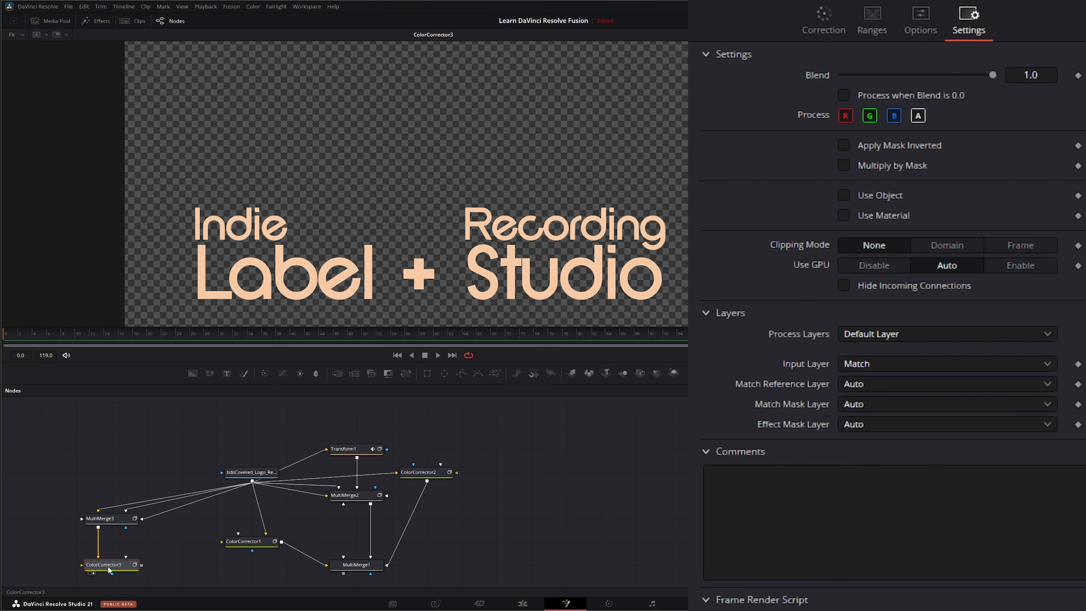
# Step: Tint ColorCorrector3 magenta at strength 1.0, connect its output to MultiMerge1 as a layer and show the combined logo
pyautogui.click(824, 17)
pyautogui.moveTo(973, 160); pyautogui.dragTo(996, 276)
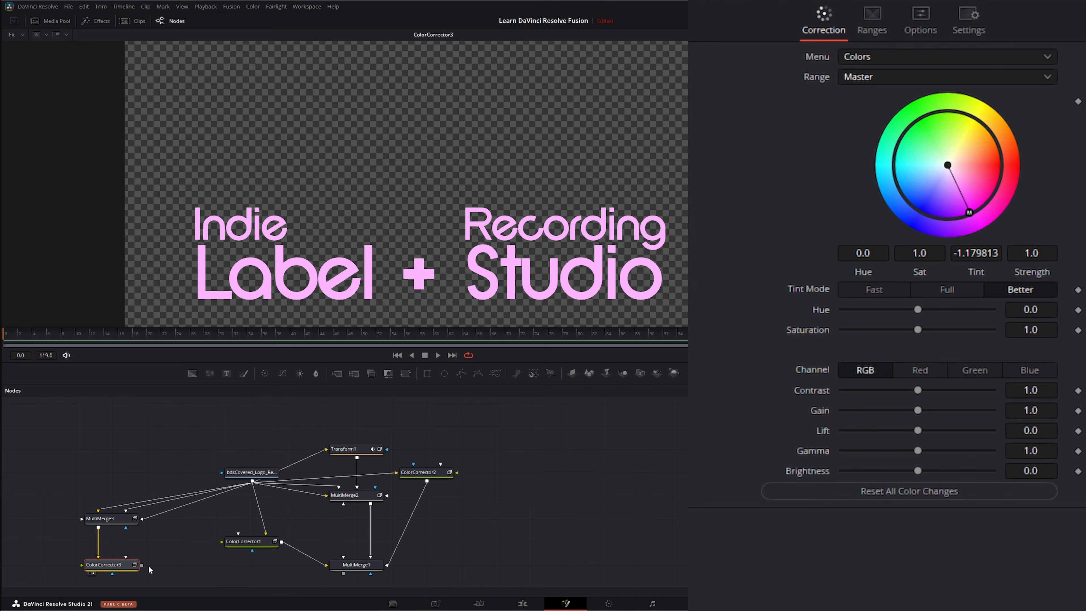
pyautogui.moveTo(143, 566); pyautogui.dragTo(382, 201)
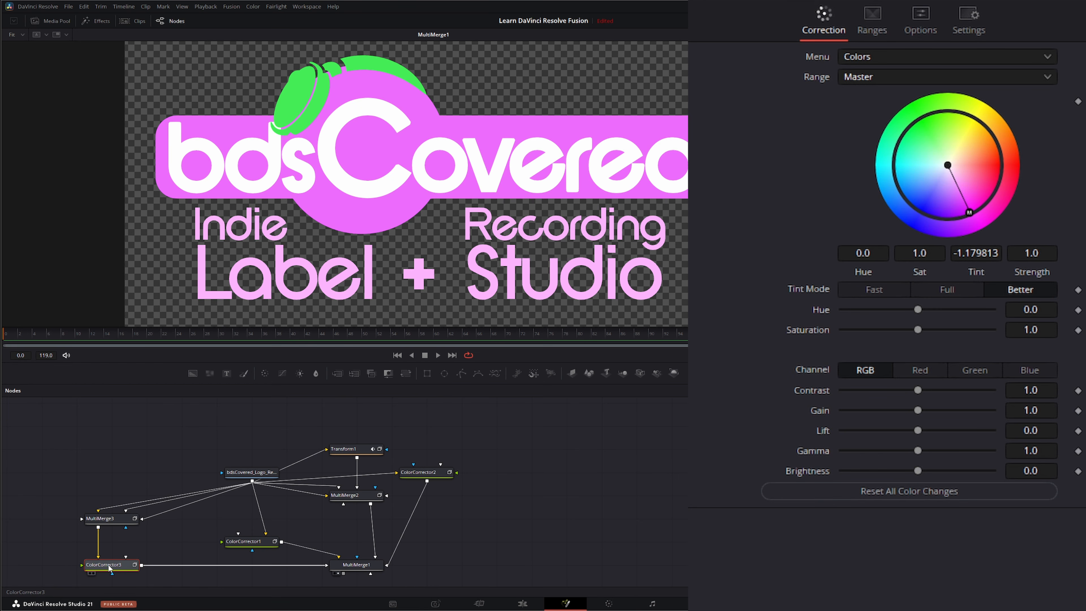
# Step: Change the headphones' tint in ColorCorrector2 to blue at strength 1.0
pyautogui.click(421, 472)
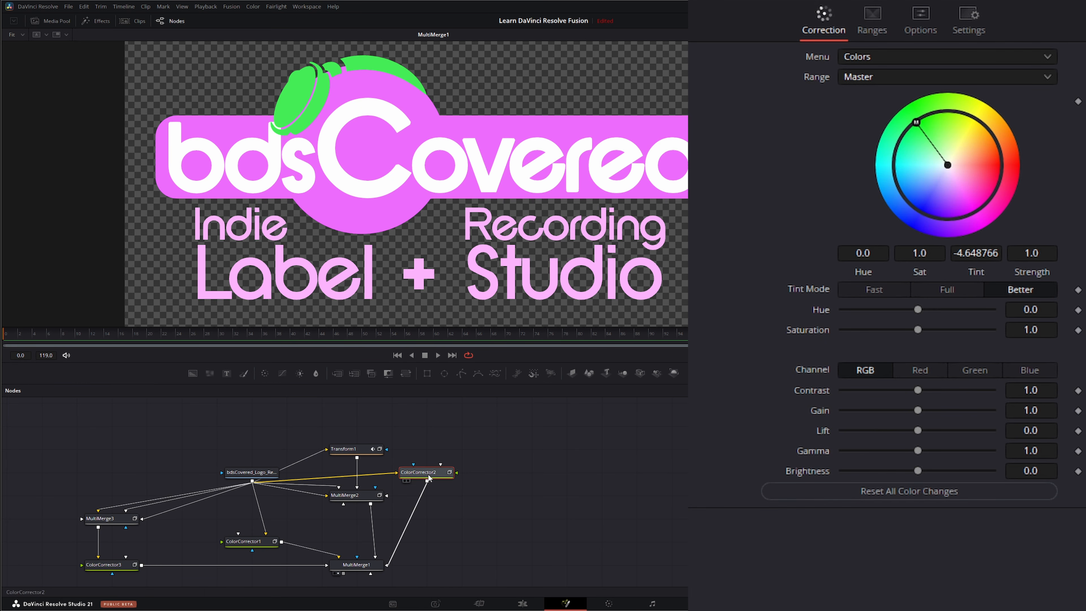
pyautogui.moveTo(918, 122)
pyautogui.mouseDown()
pyautogui.moveTo(906, 224)
pyautogui.moveTo(894, 226)
pyautogui.mouseUp()
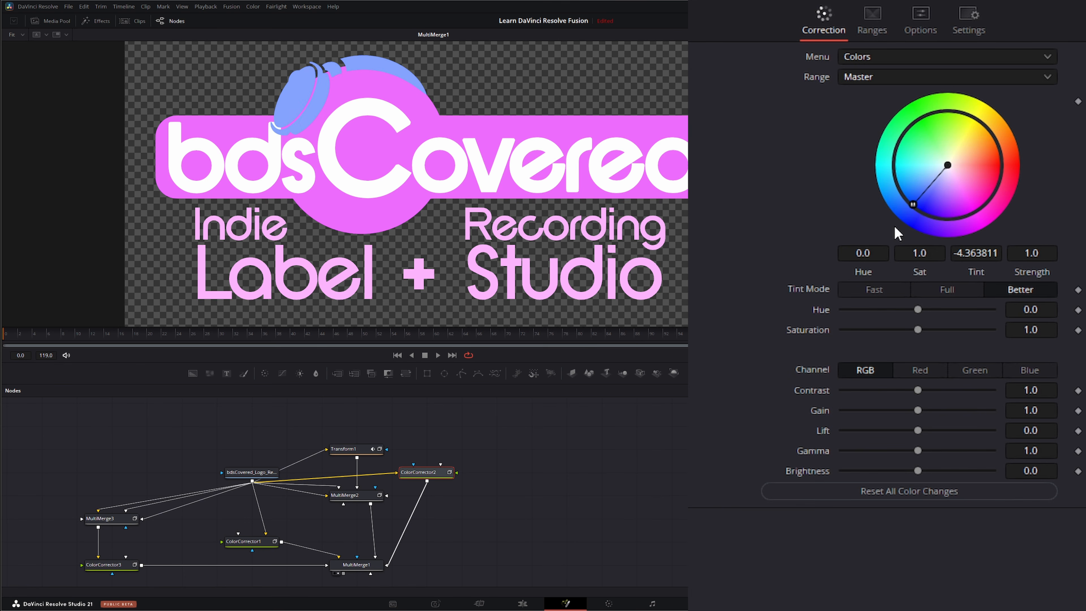
# Step: Add a Merge node with a solid black Background, connect MultiMerge1 as its foreground and show the result in the viewer
pyautogui.click(118, 565)
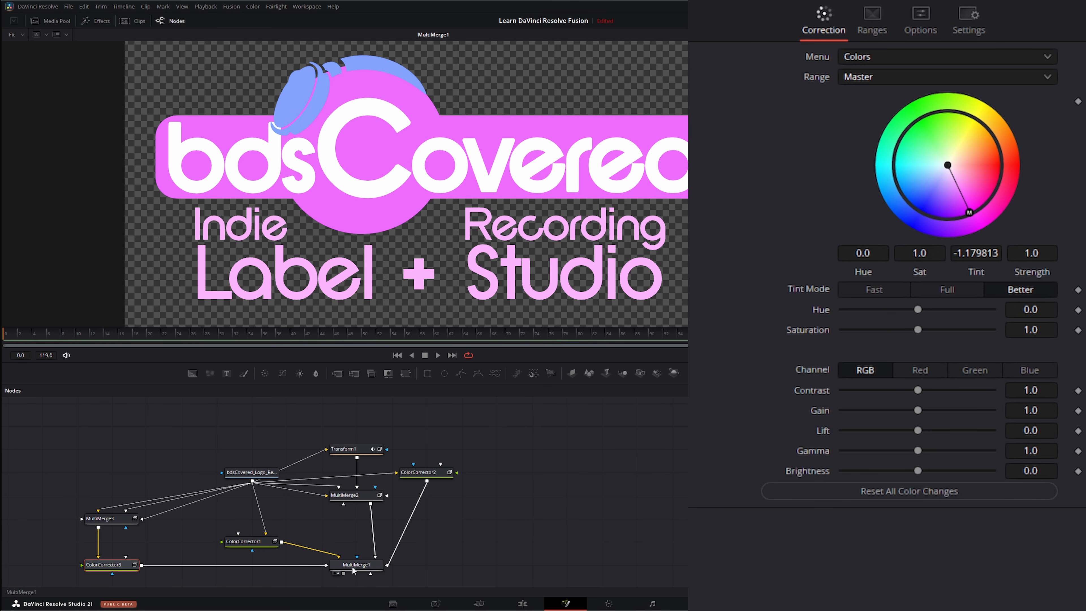
pyautogui.scroll(-2, 470, 535)
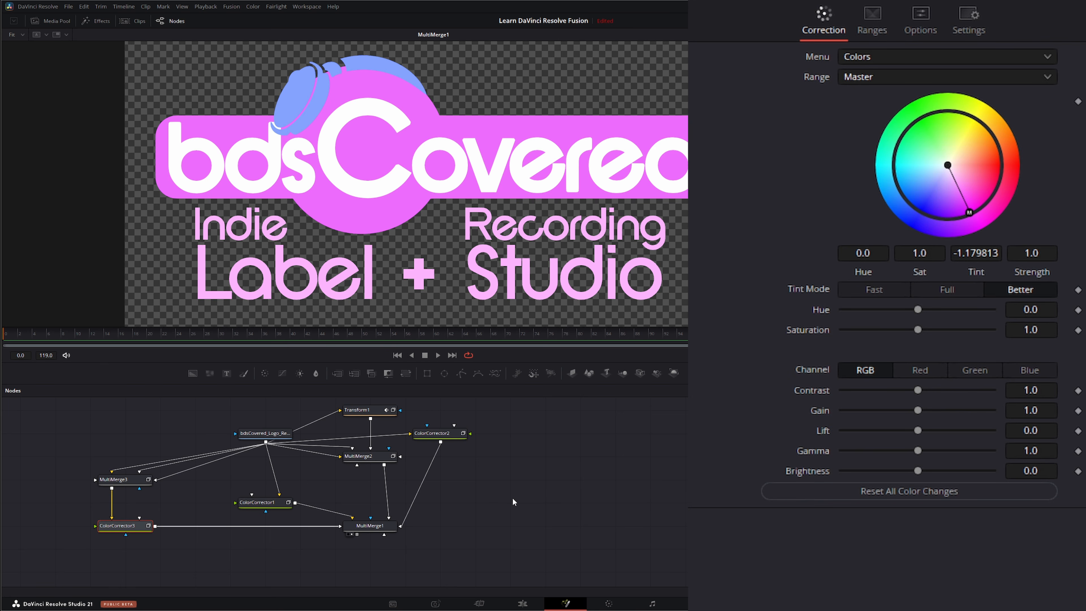
pyautogui.scroll(-2, 533, 460)
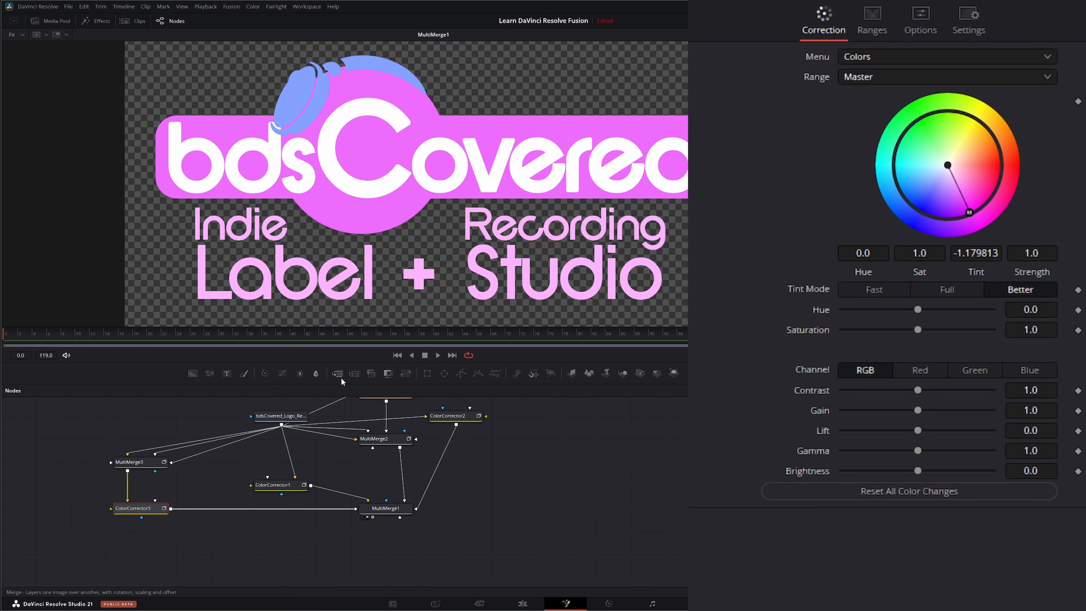
pyautogui.moveTo(337, 373); pyautogui.dragTo(523, 535)
pyautogui.moveTo(194, 373); pyautogui.dragTo(486, 558)
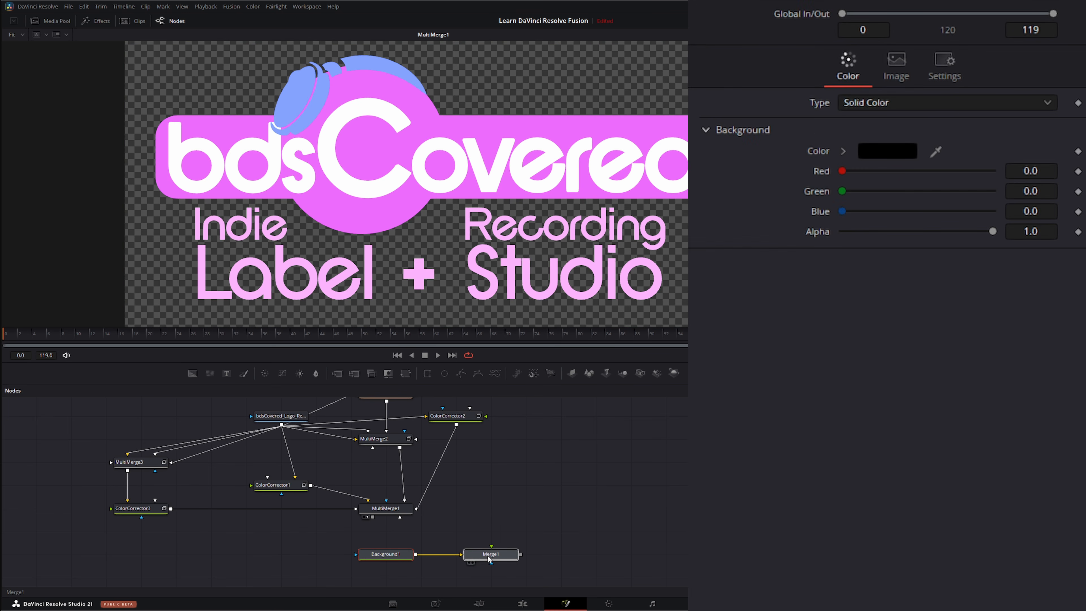
pyautogui.moveTo(375, 517); pyautogui.dragTo(474, 297)
# Step: Frame the logo over the black background and play the animation to check the merged result
pyautogui.scroll(4, 459, 245)
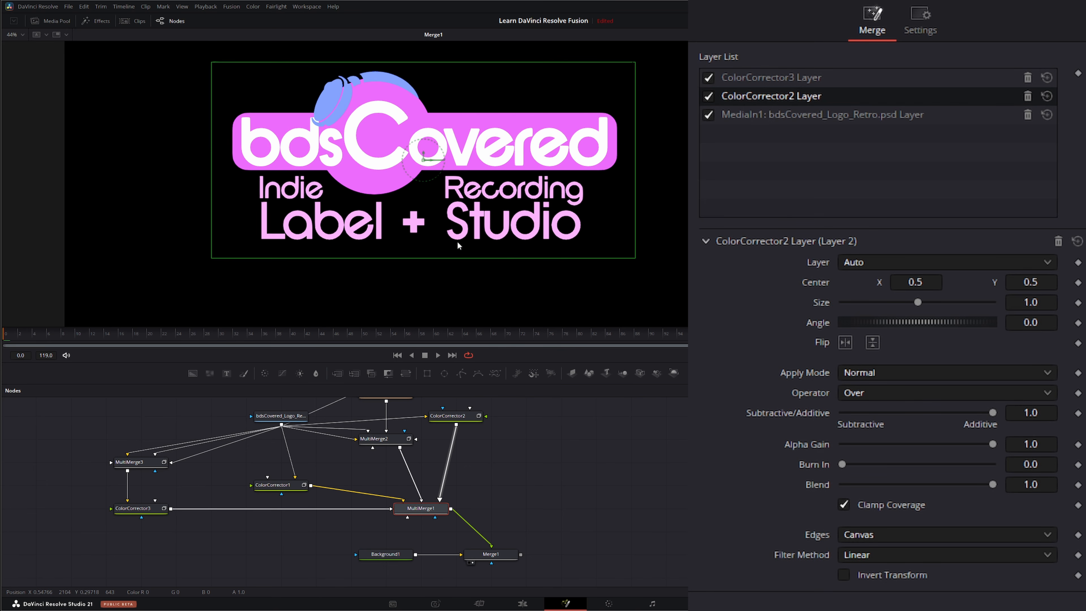
pyautogui.scroll(-4, 460, 245)
pyautogui.moveTo(534, 202); pyautogui.dragTo(338, 215)
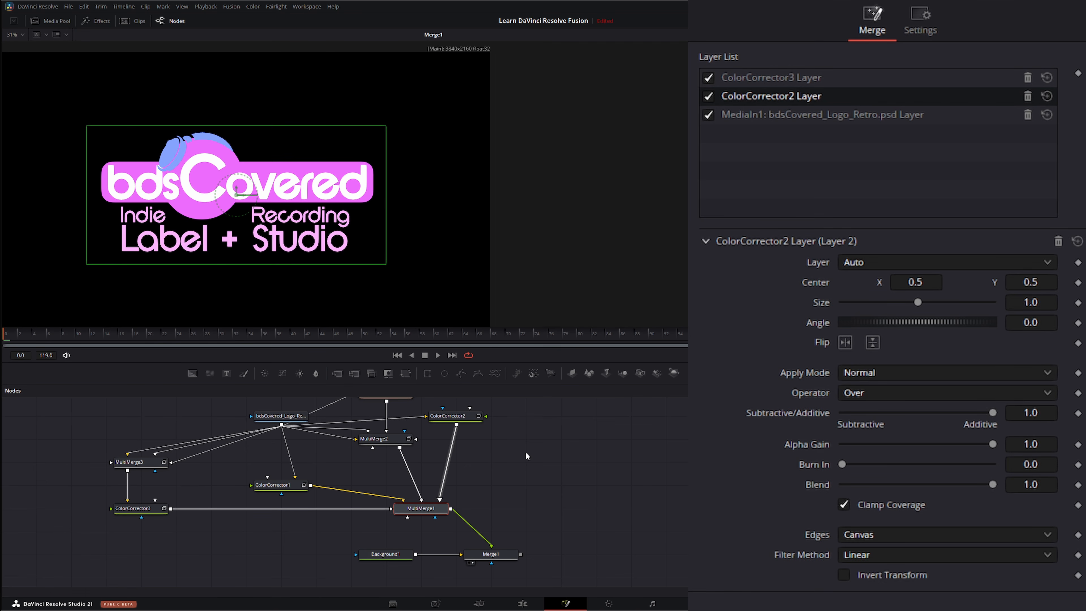
pyautogui.click(439, 354)
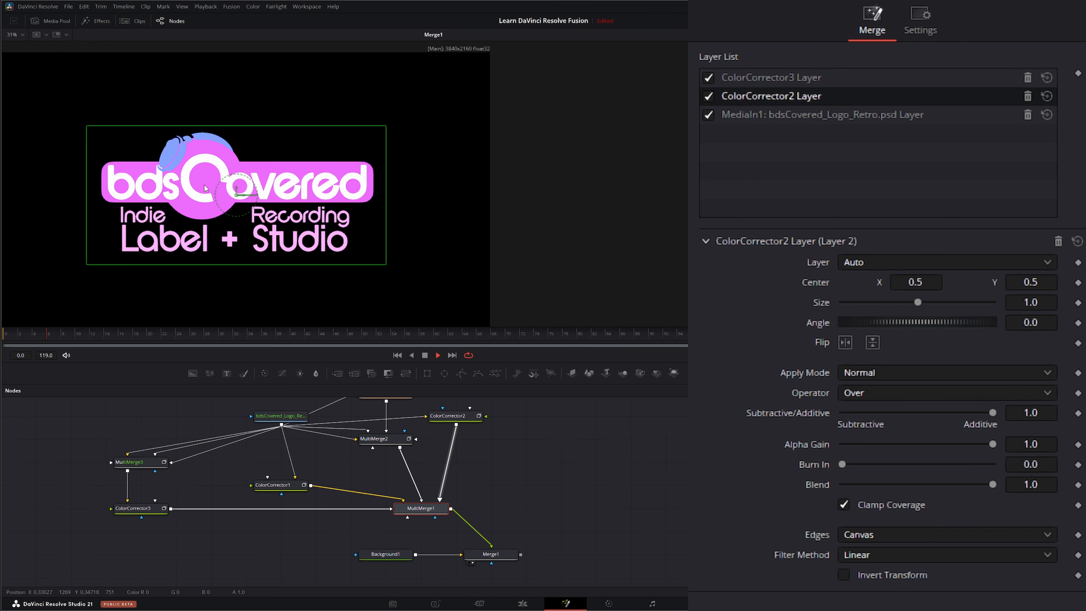
pyautogui.press('space')
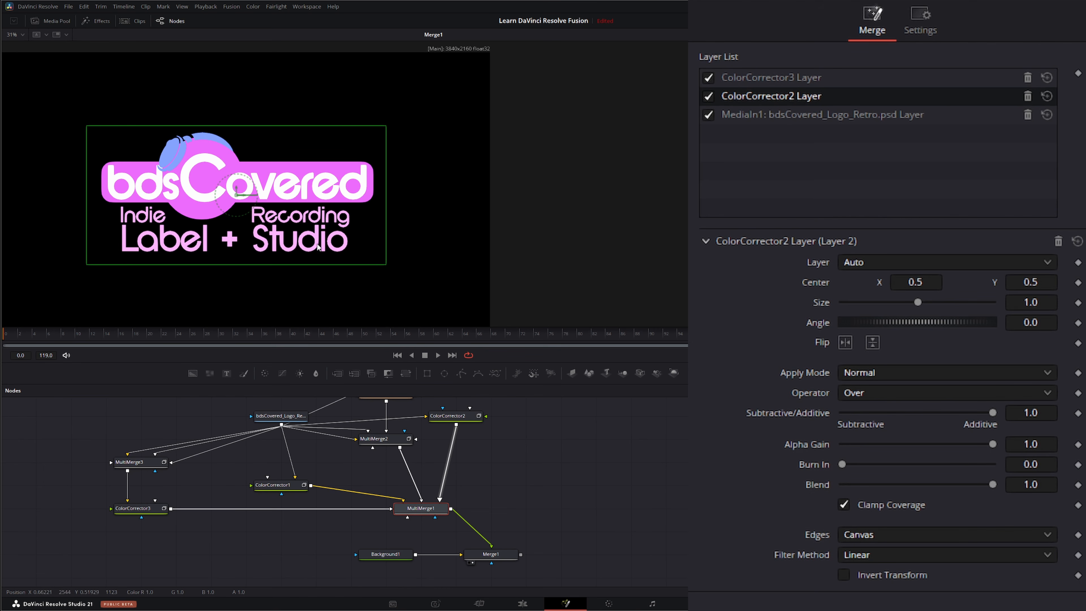
# Step: Add a second Merge node after Merge1, connect MultiMerge1 as its foreground and show it in the viewer
pyautogui.moveTo(262, 414); pyautogui.dragTo(227, 413)
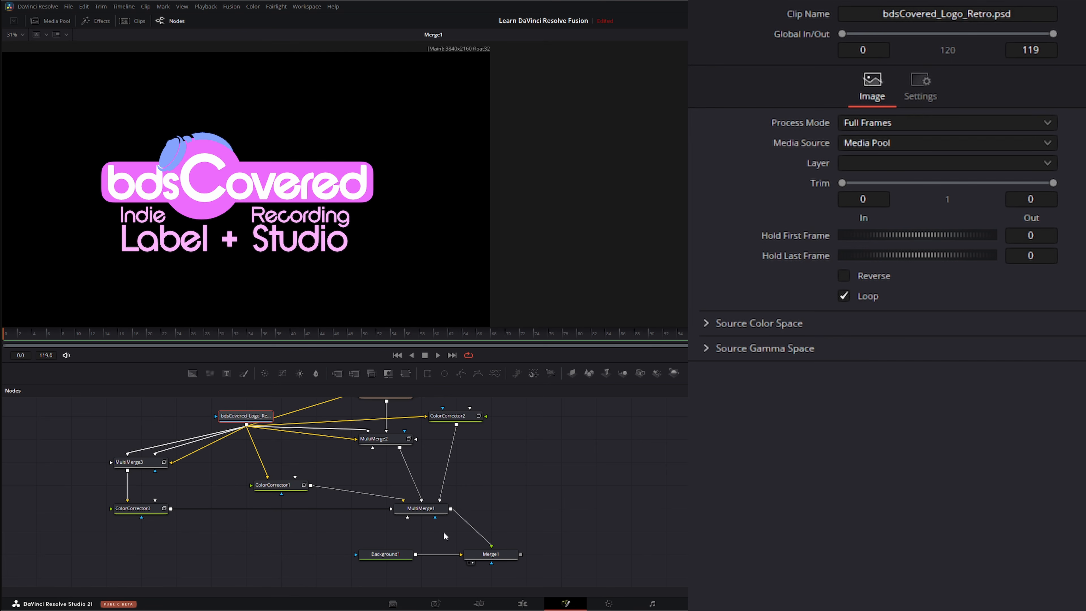
pyautogui.click(486, 556)
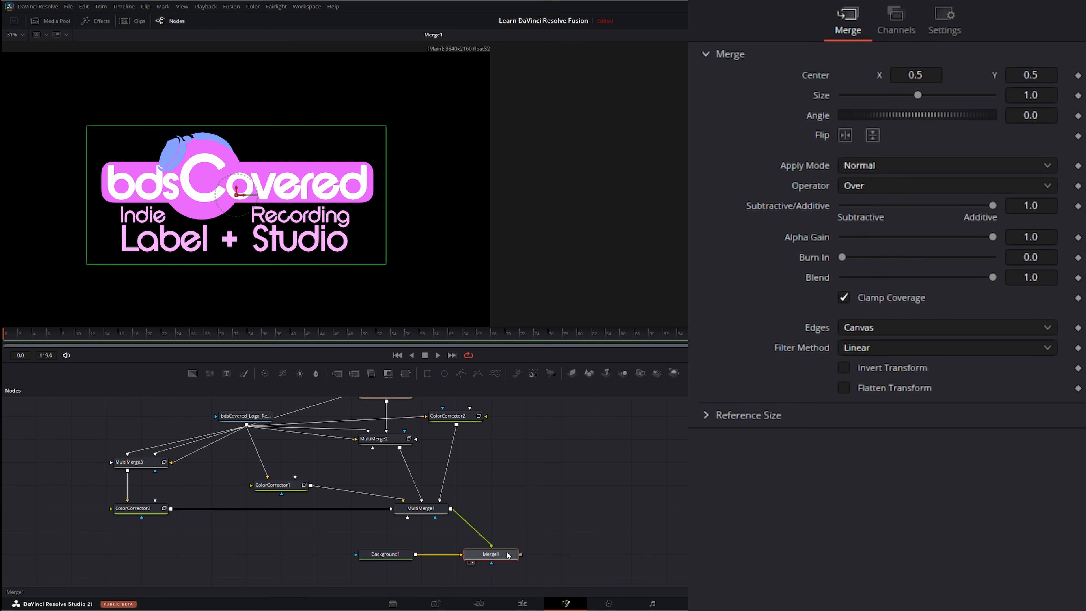
pyautogui.moveTo(337, 373); pyautogui.dragTo(497, 497)
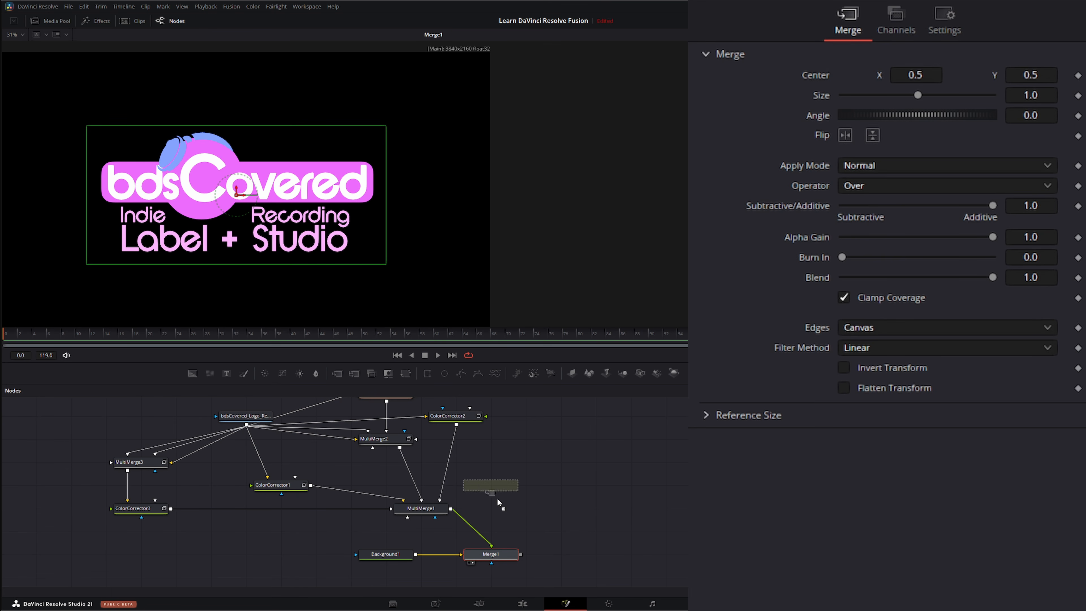
pyautogui.moveTo(585, 550); pyautogui.dragTo(569, 554)
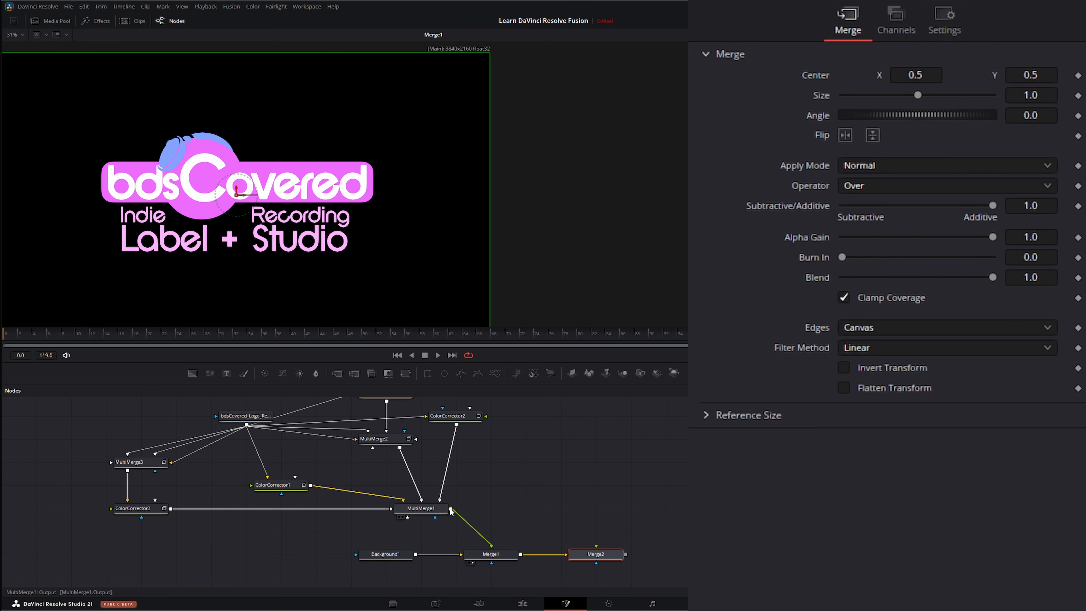
pyautogui.moveTo(451, 508); pyautogui.dragTo(598, 548)
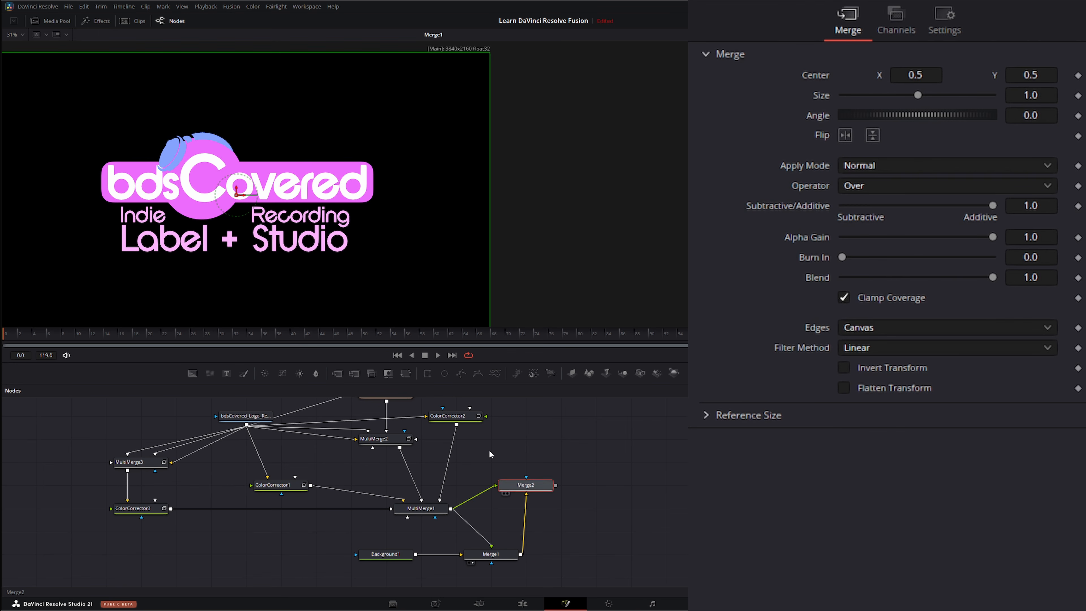
pyautogui.press('1')
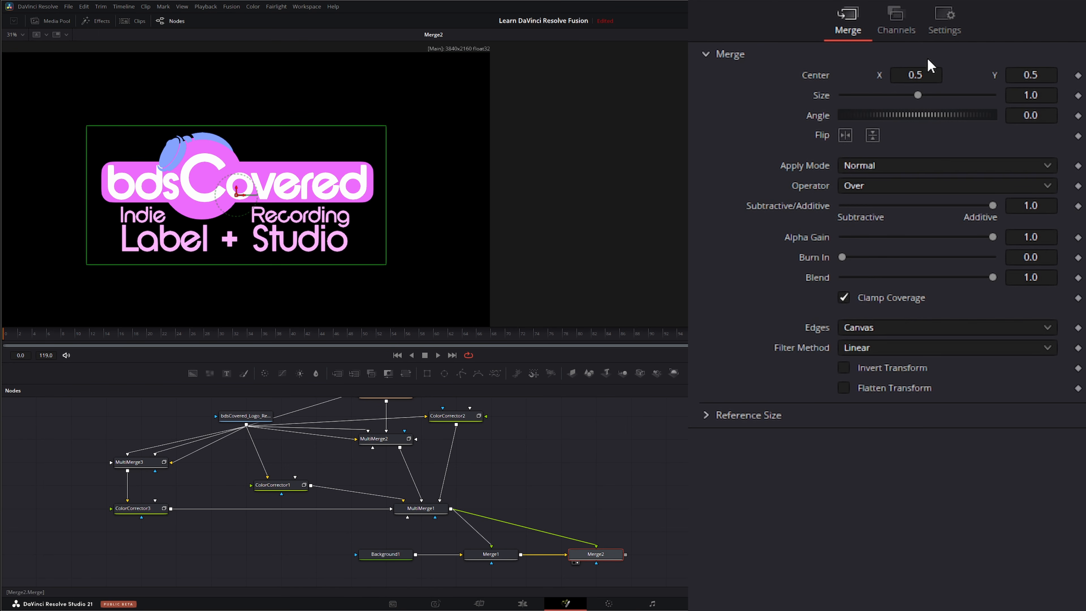
# Step: Set Merge2's foreground layer to Text - C and play back the animated result
pyautogui.click(943, 21)
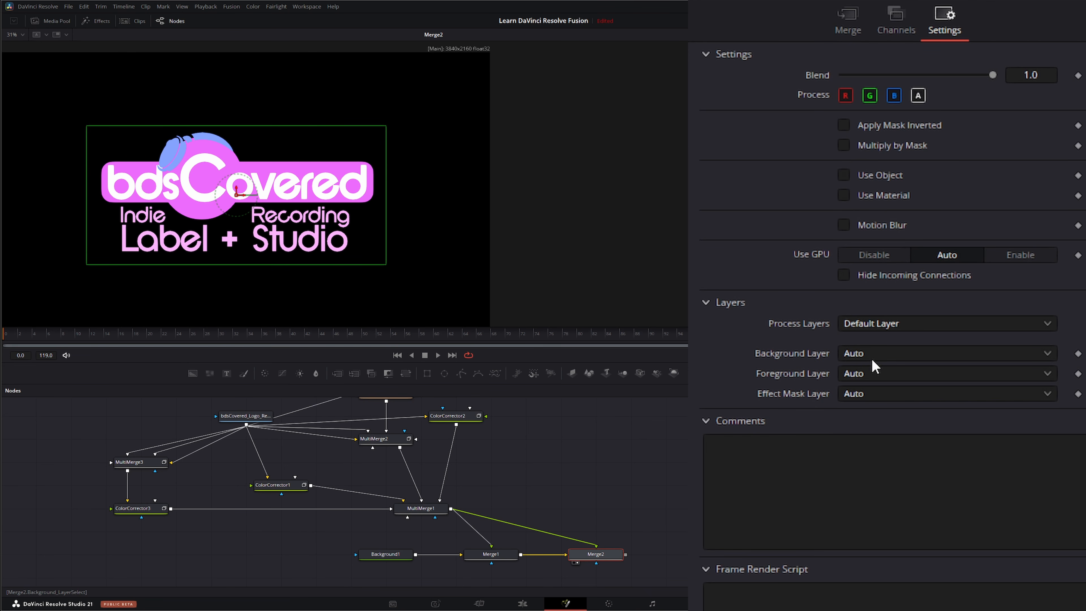
pyautogui.click(863, 356)
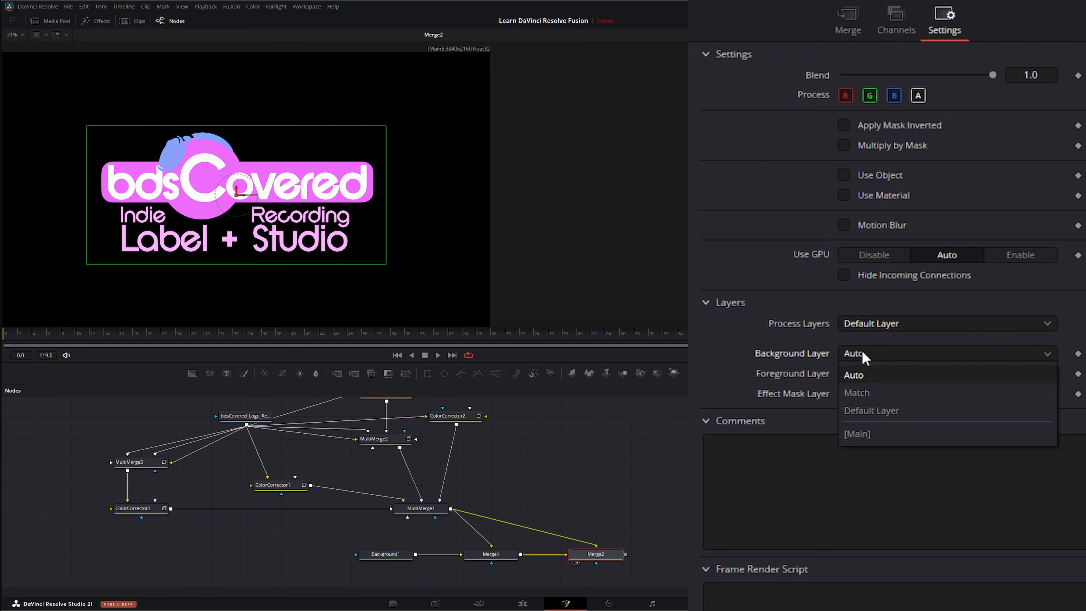
pyautogui.click(781, 357)
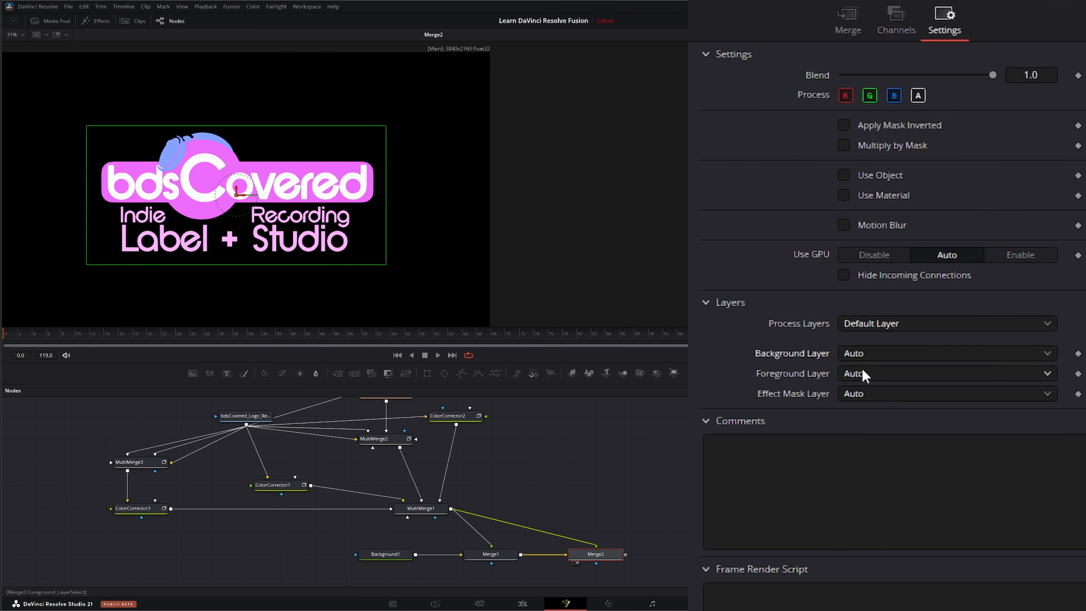
pyautogui.click(853, 375)
pyautogui.click(880, 580)
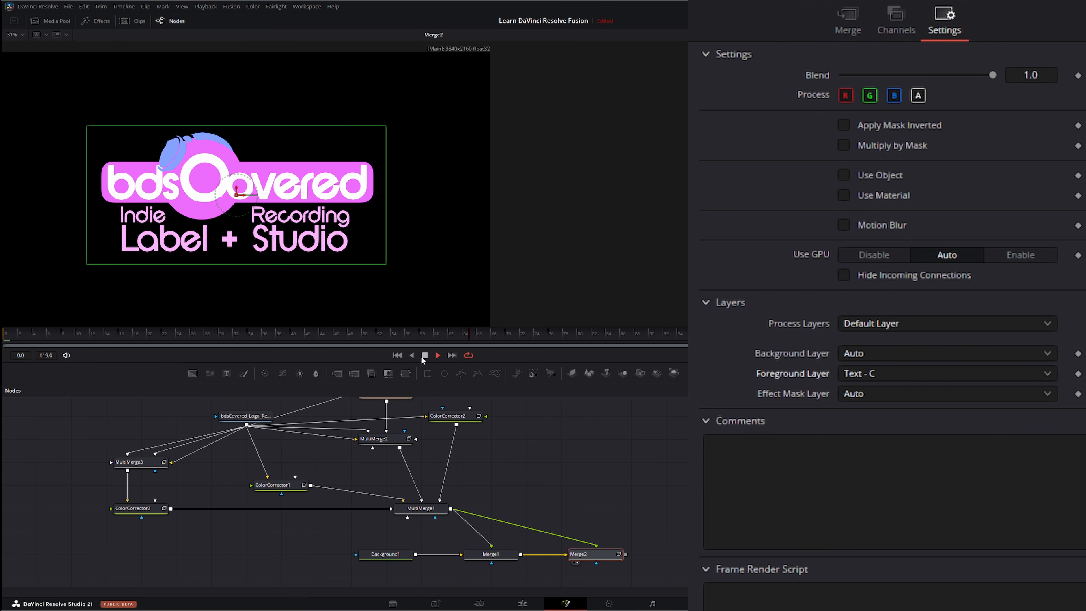
pyautogui.press('space')
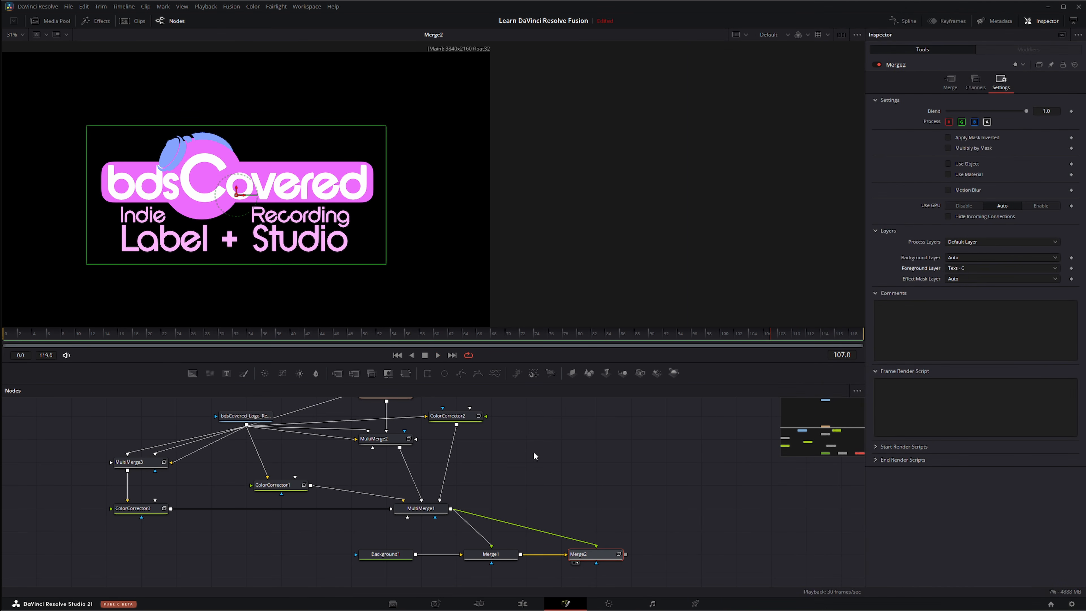
# Step: Tidy the node graph by moving the bdsCovered_Logo_Retro.psd node to the far upper left of the other nodes
pyautogui.moveTo(534, 453); pyautogui.dragTo(498, 464)
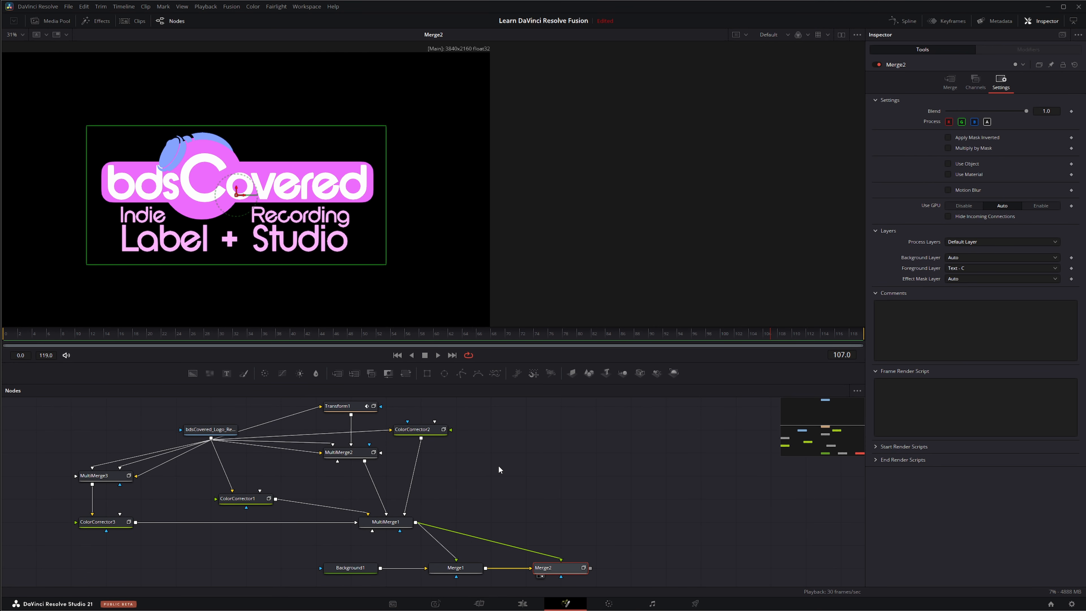
pyautogui.click(197, 422)
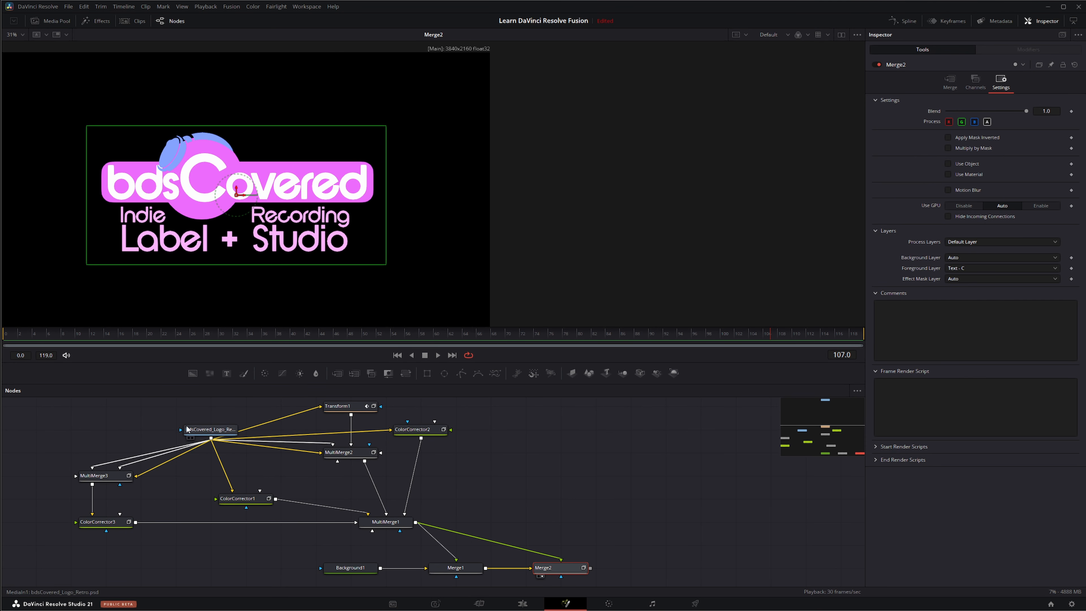
pyautogui.moveTo(197, 422); pyautogui.dragTo(120, 411)
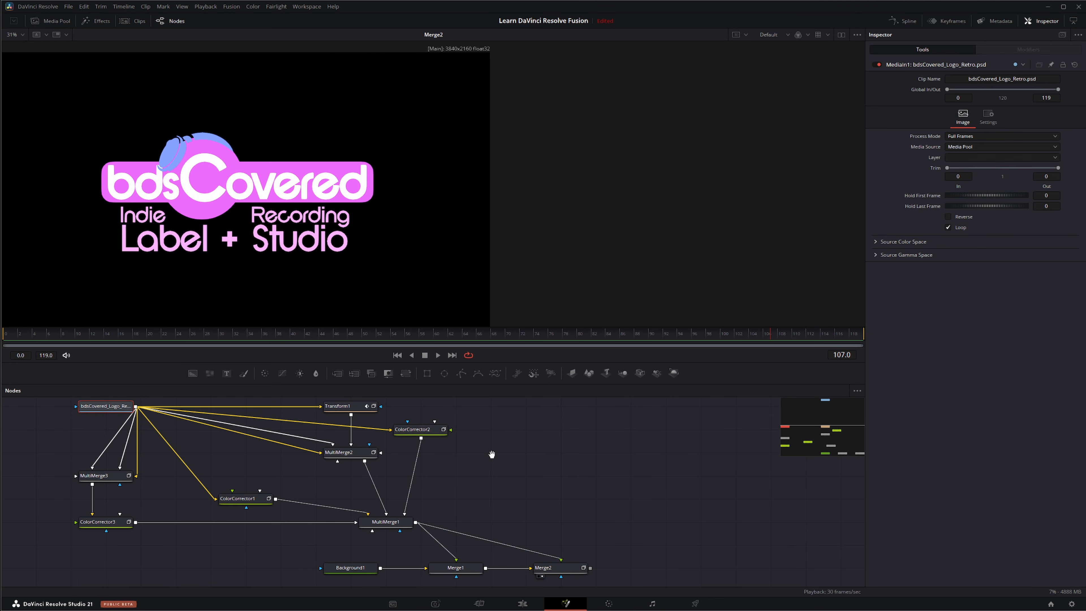
pyautogui.moveTo(491, 455); pyautogui.dragTo(499, 459)
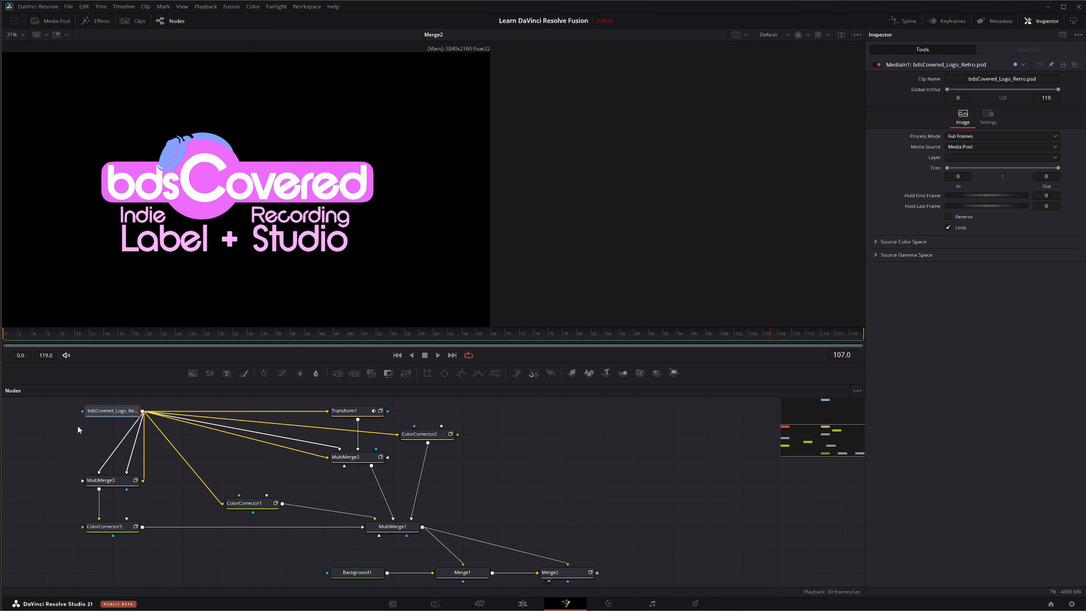
pyautogui.moveTo(114, 412); pyautogui.dragTo(79, 412)
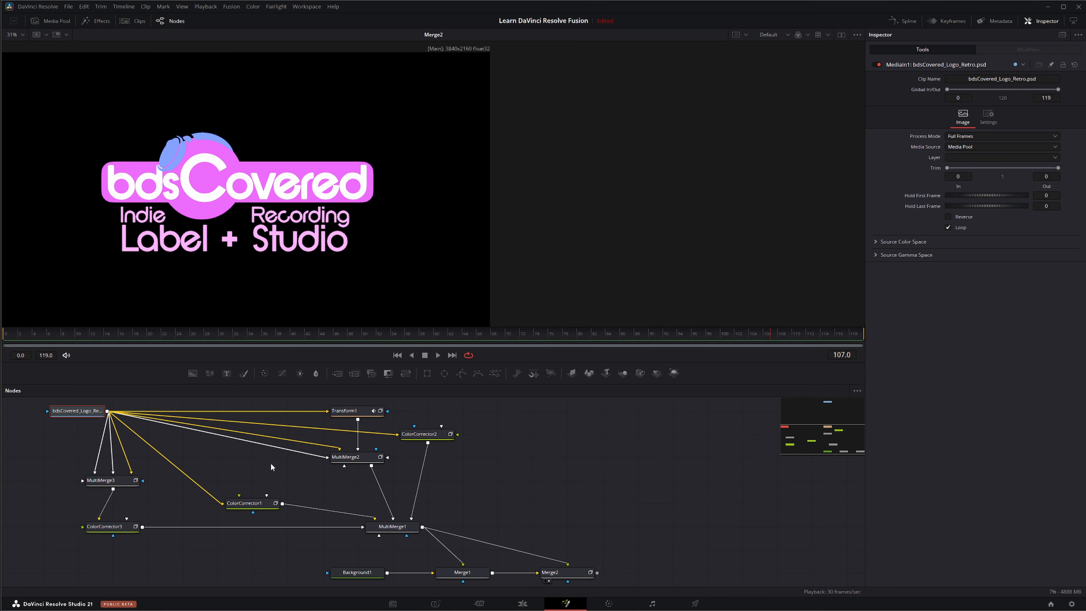
pyautogui.click(586, 482)
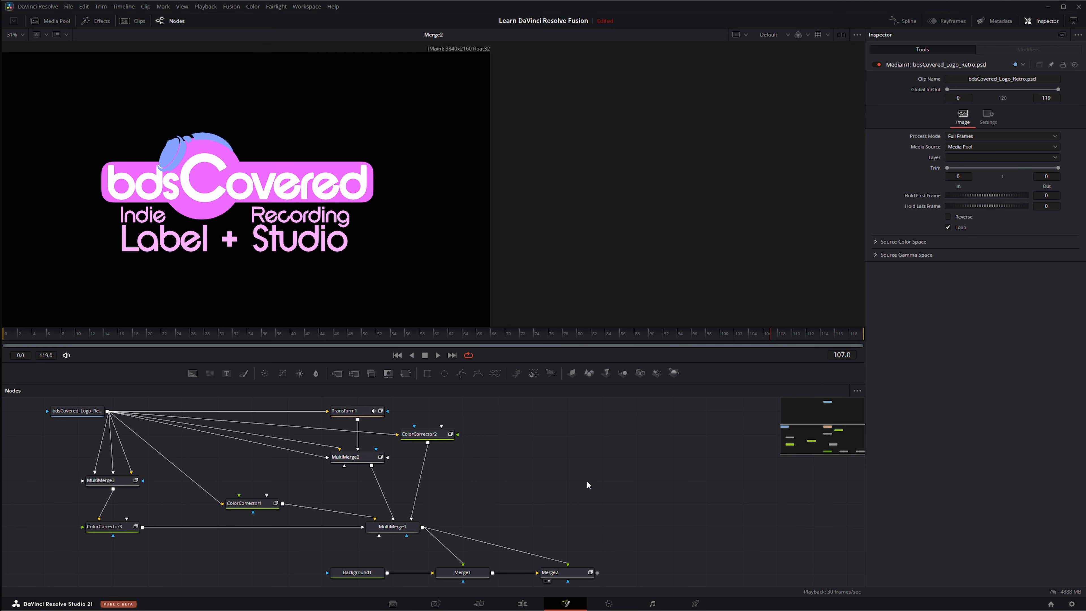